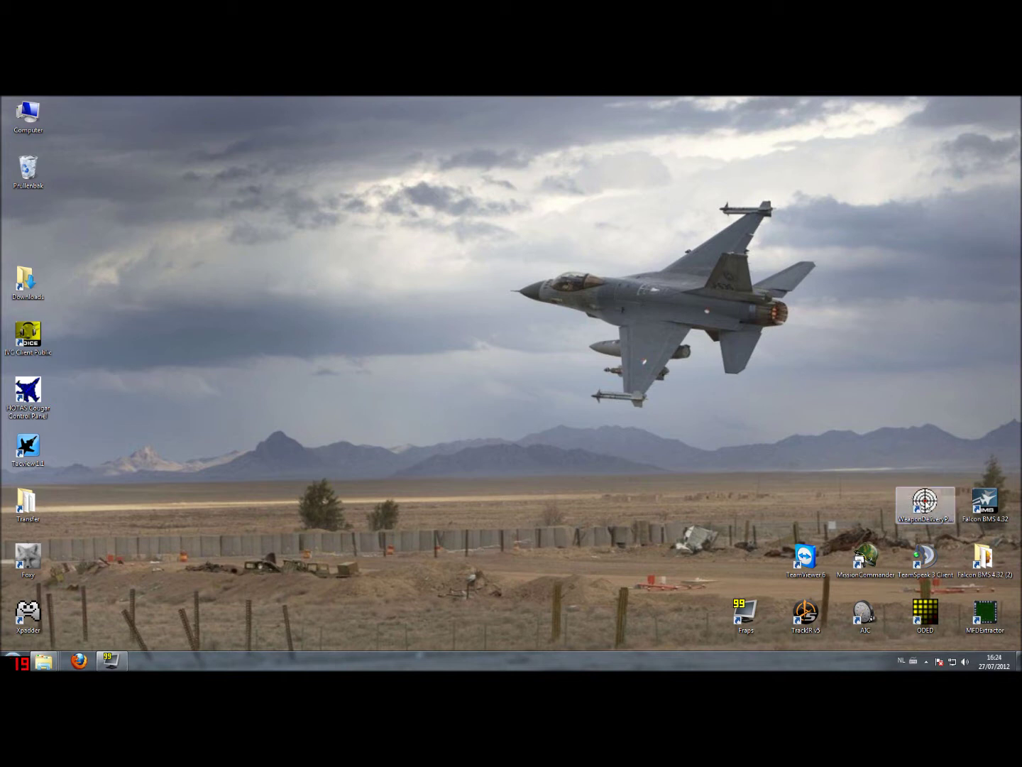
Launch Weapon Delivery Planner from the desktop shortcut and start opening a mission file.
double_click(926, 500)
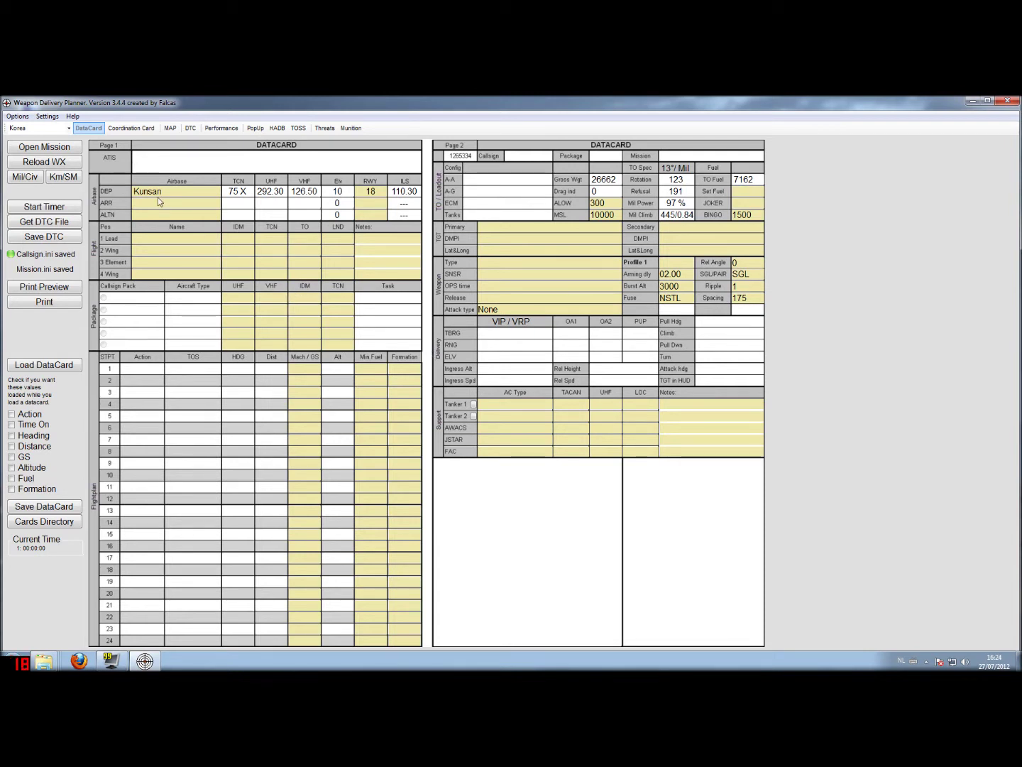
left_click(75, 149)
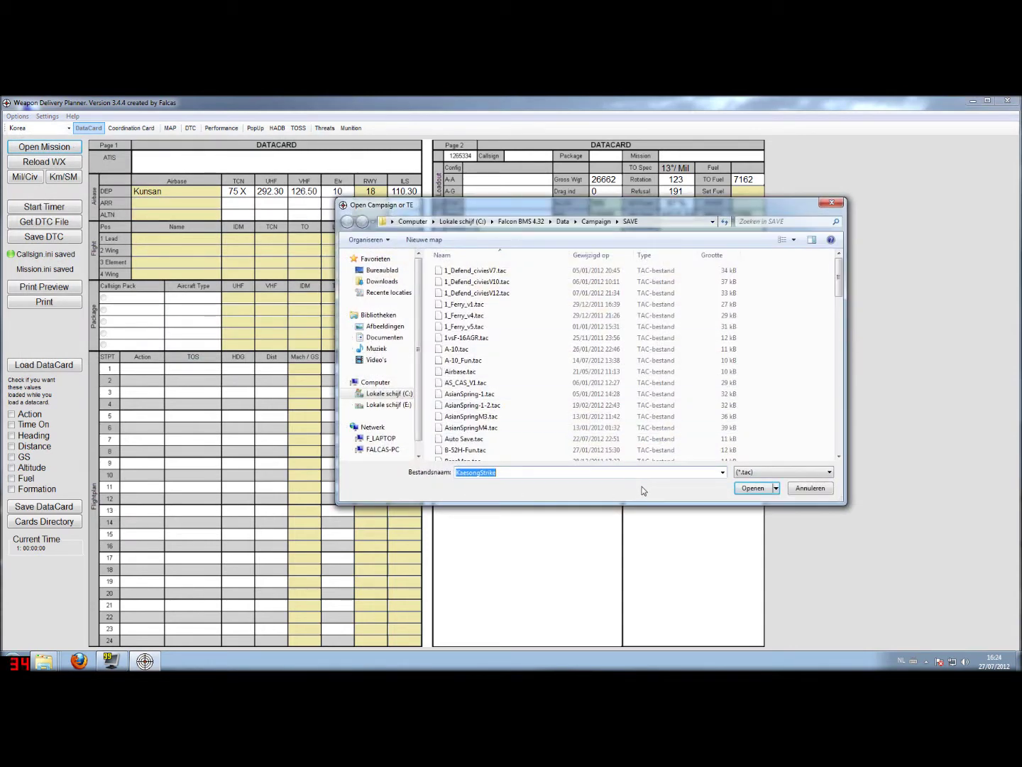
Open KaesongStrike.tac and load the Cowboy1 strike flight from USA package 3724.
left_click(751, 487)
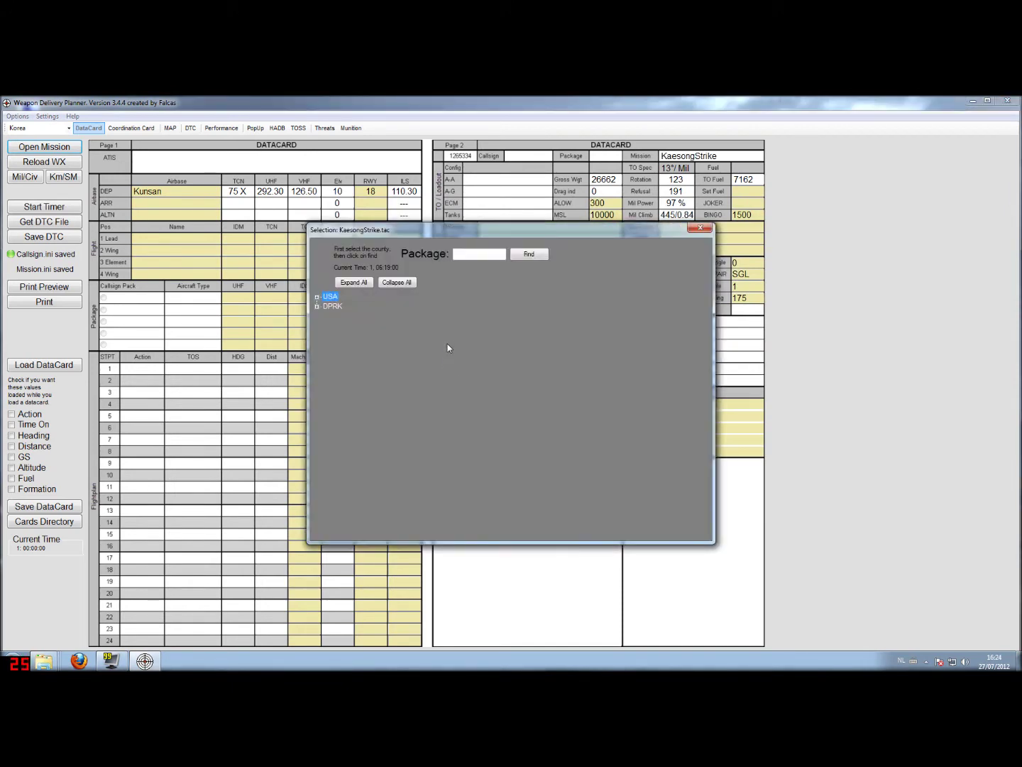
left_click(317, 295)
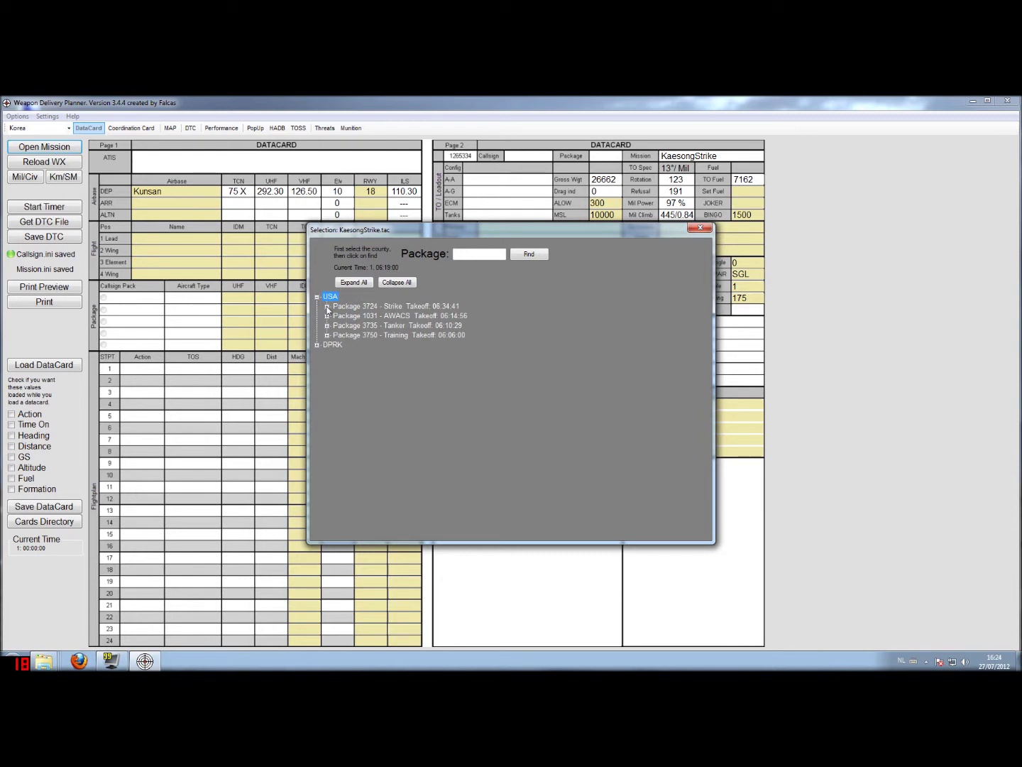
left_click(327, 306)
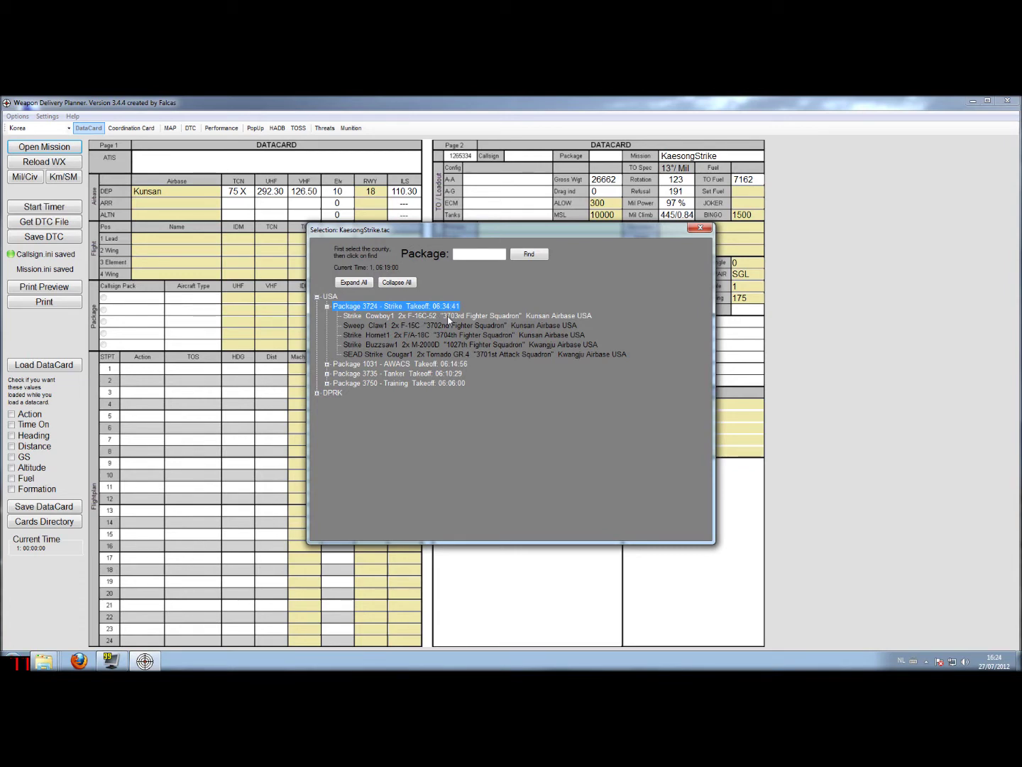
double_click(447, 317)
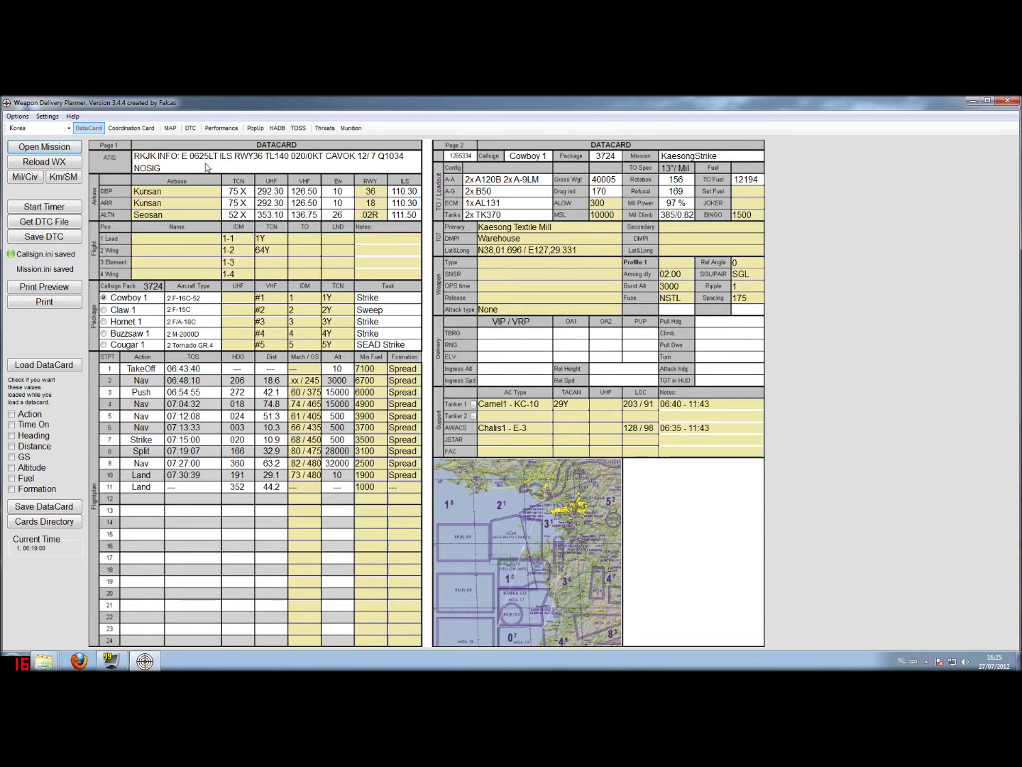
Switch from the populated datacard to the mission map view.
left_click(170, 128)
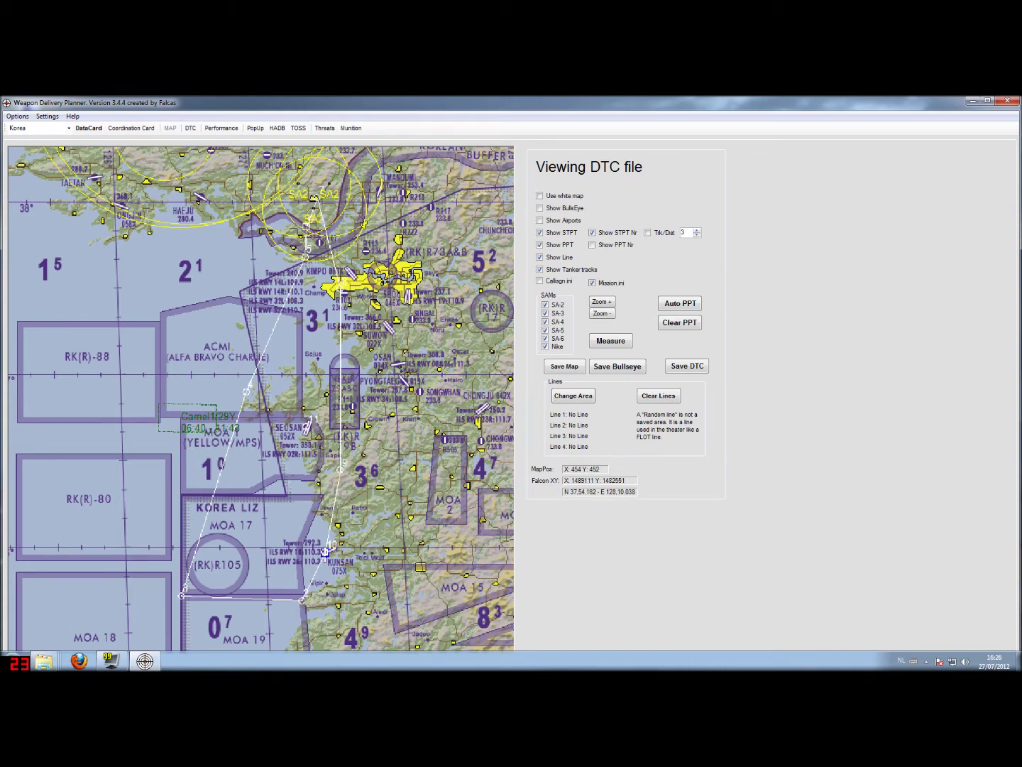
Pan the map north until the threat rings around Kaesong are in view.
left_click_drag(414, 215, 411, 341)
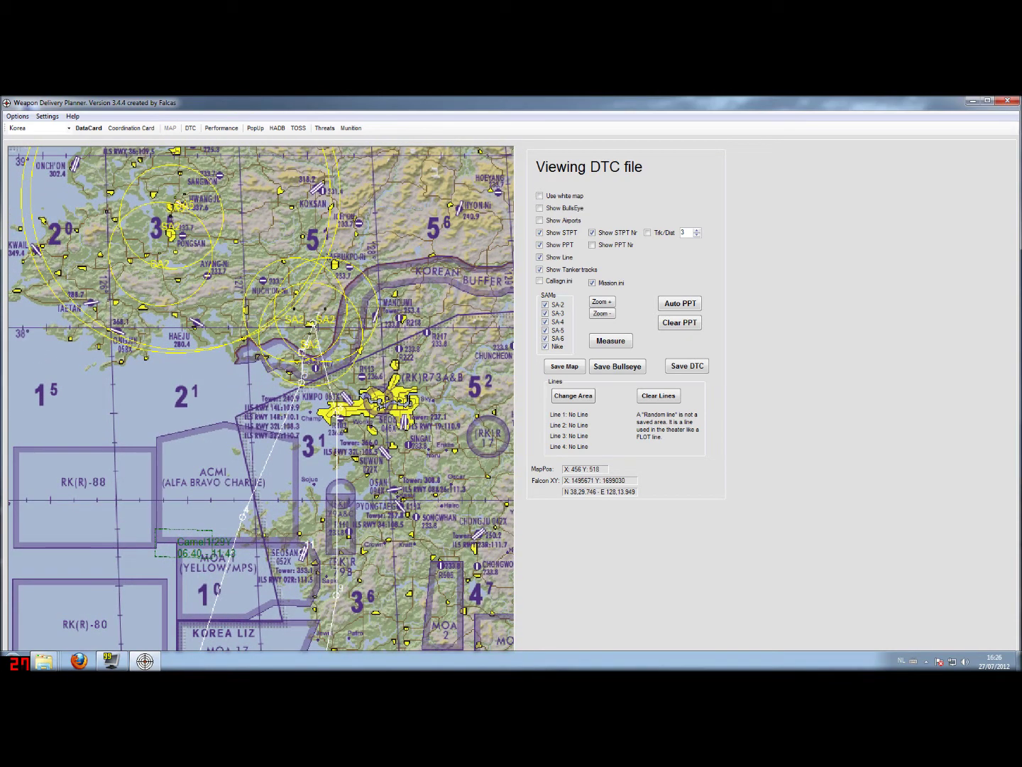
left_click_drag(410, 341, 436, 392)
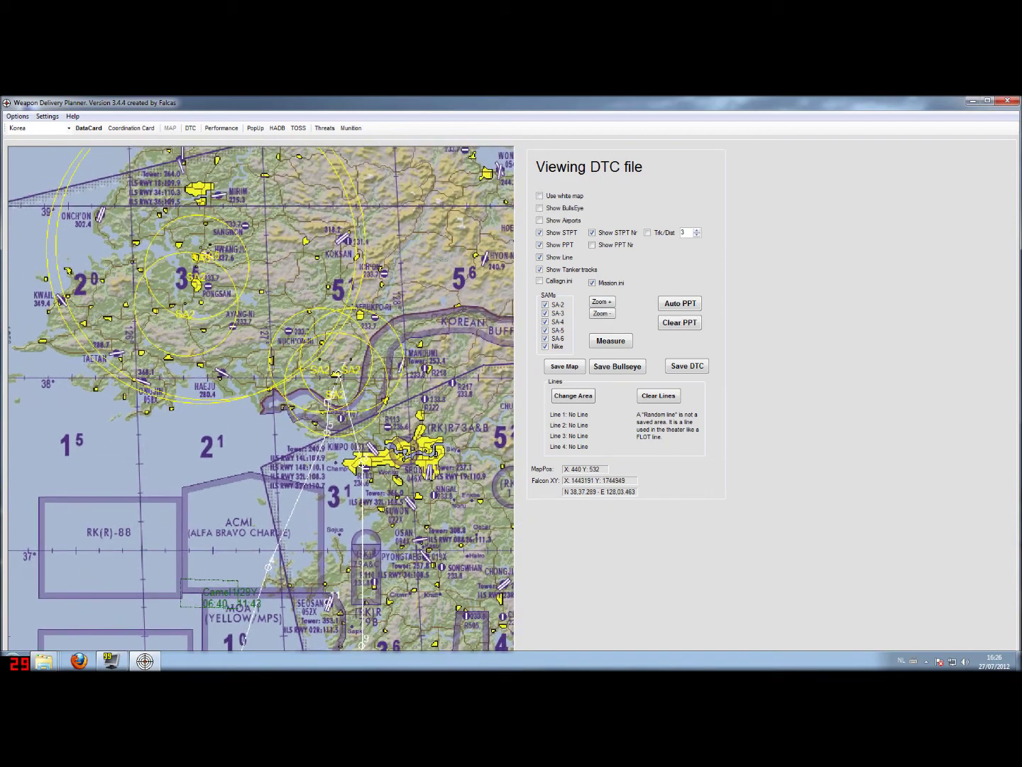
Convert all SAM sites into red pre-planned threats with Auto PPT.
left_click(680, 306)
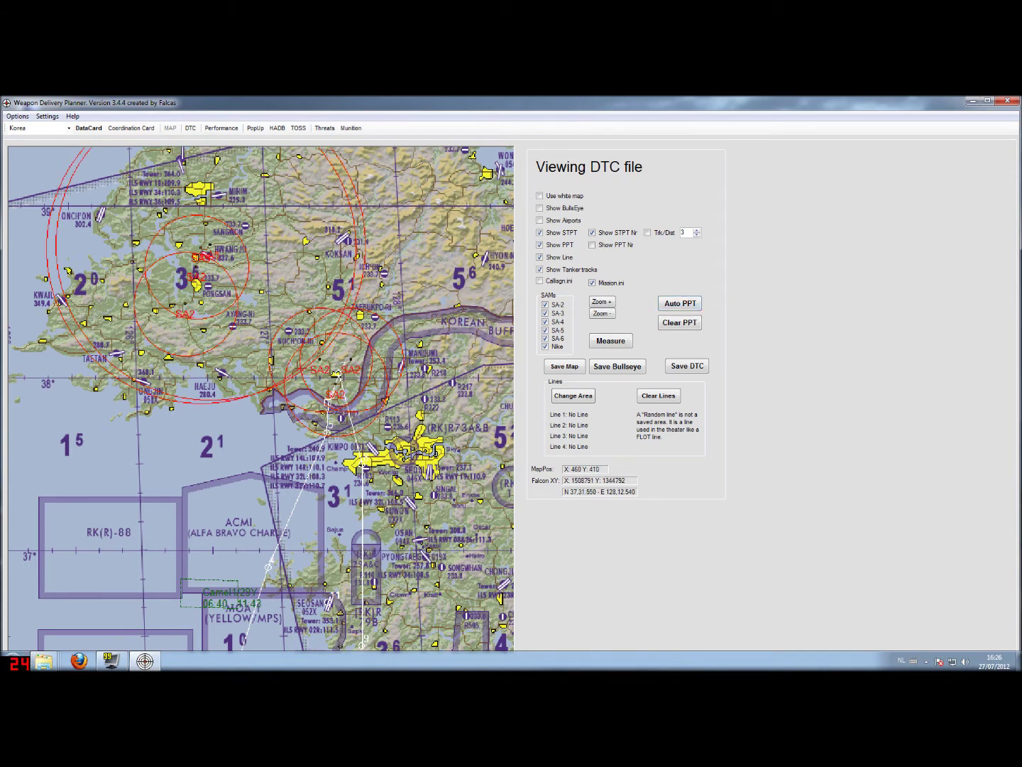
scroll(261, 398, "down", 5)
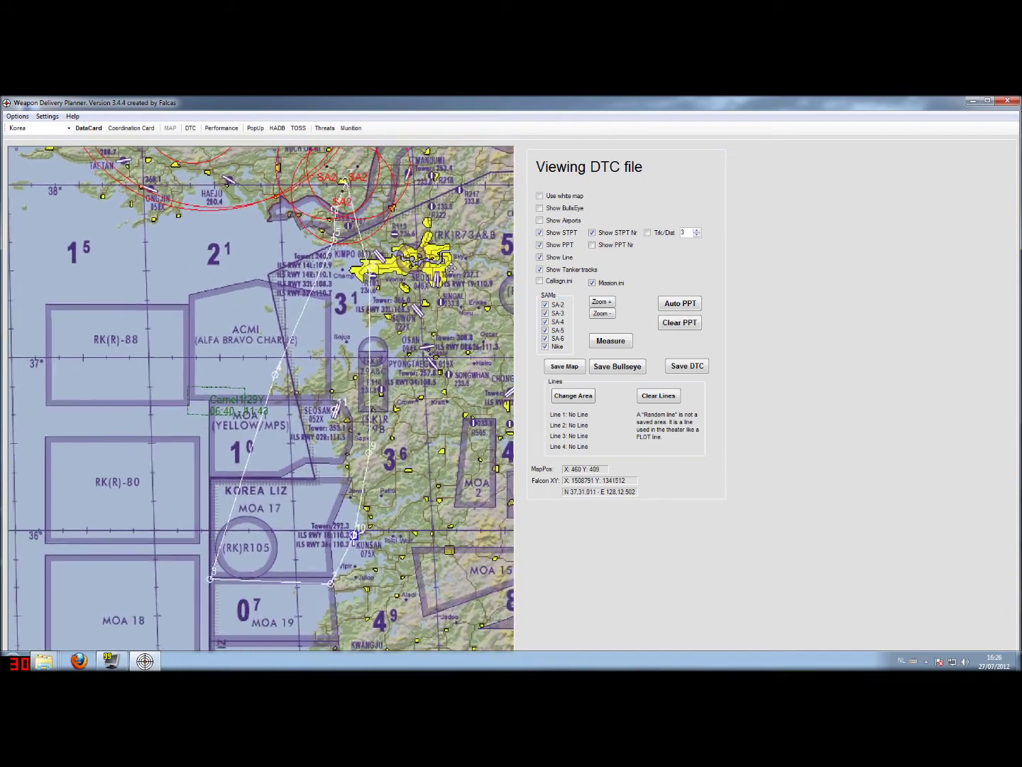
scroll(361, 347, "up", 4)
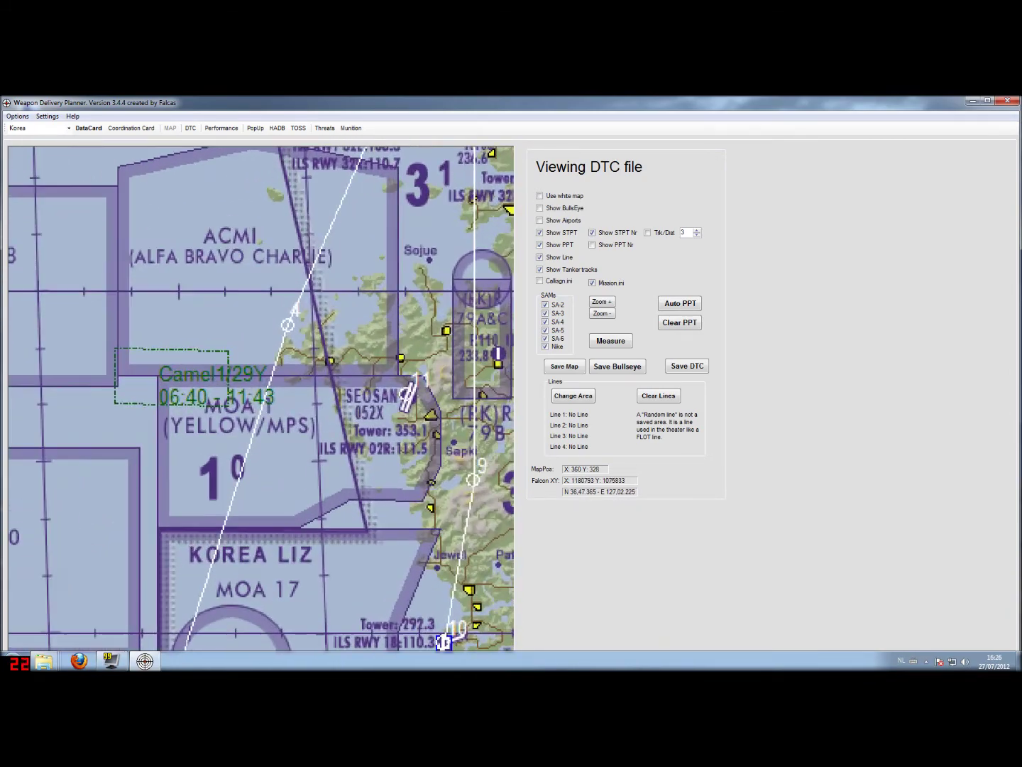
Add the Camel1 tanker track to line 1, then return to the Kaesong SA-2 rings.
left_click_drag(361, 347, 432, 285)
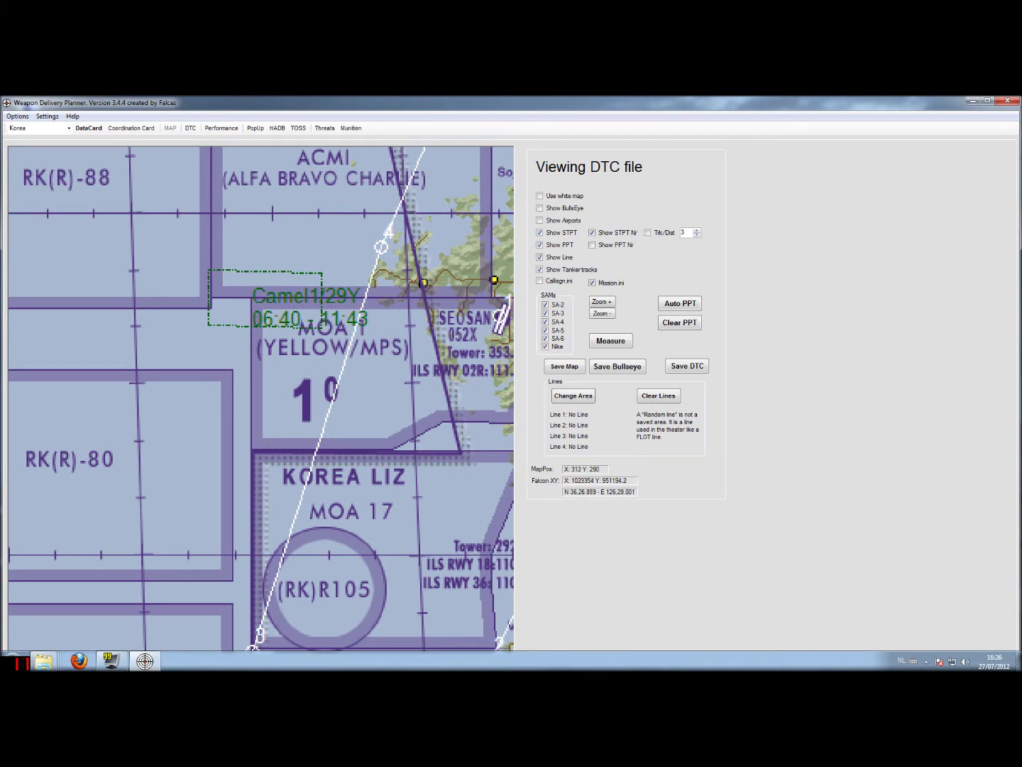
right_click(208, 332)
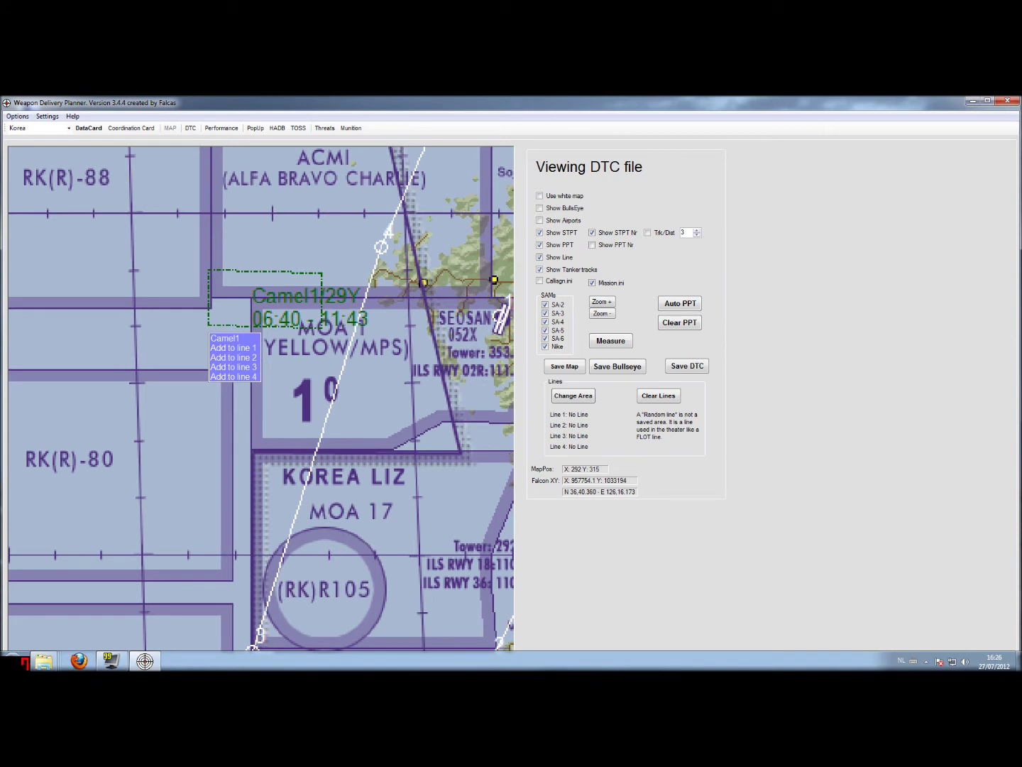
left_click(227, 348)
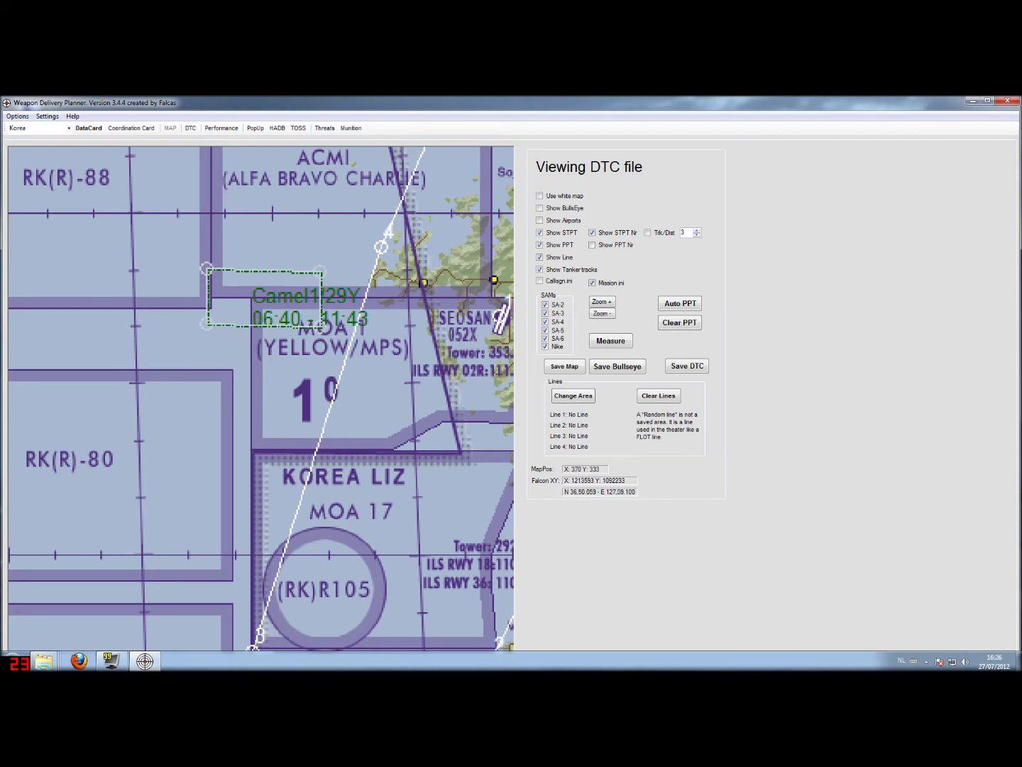
scroll(260, 399, "down", 2)
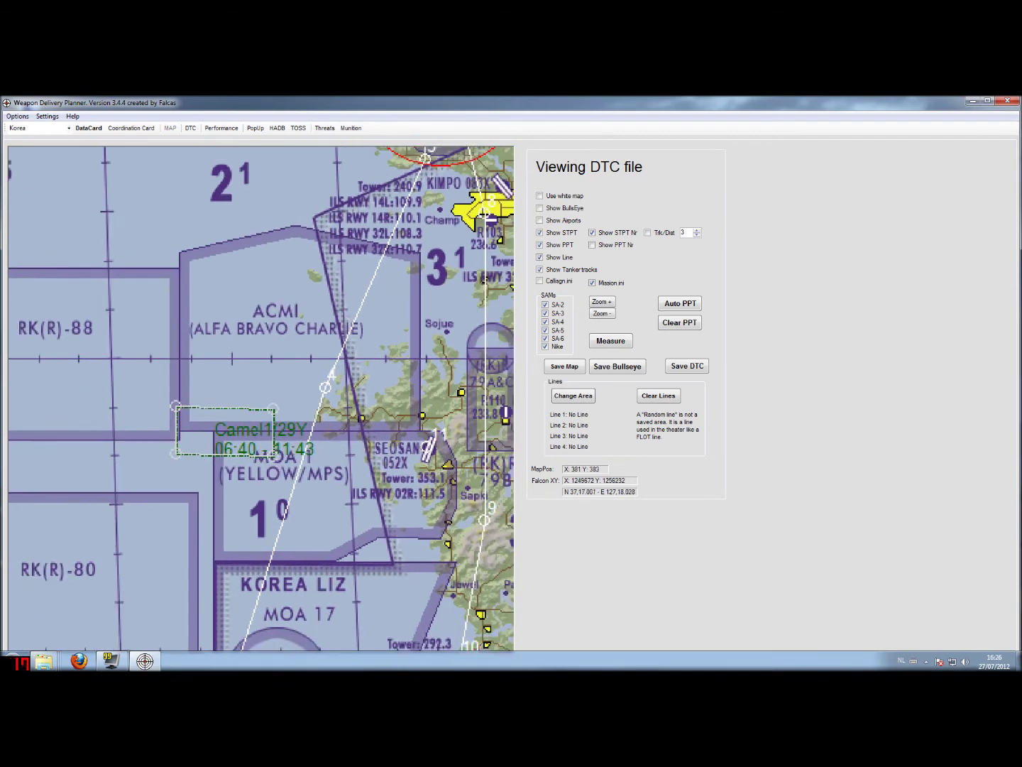
left_click_drag(261, 400, 127, 649)
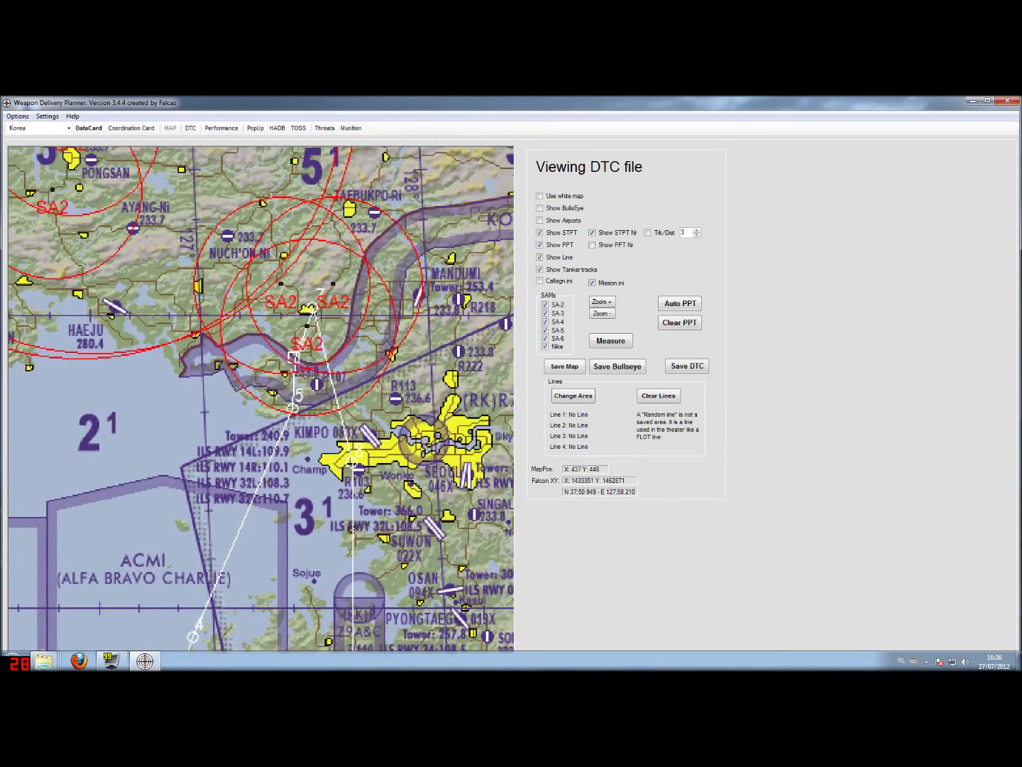
Add the first two points to Line 2 on the map.
right_click(487, 227)
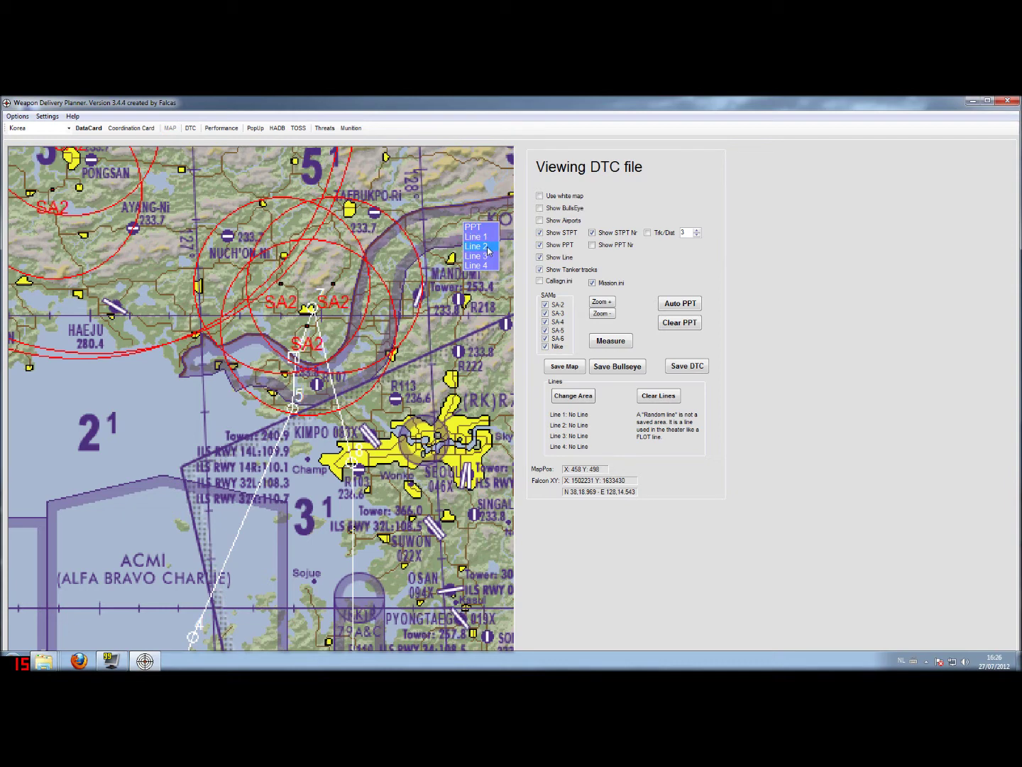
left_click(489, 250)
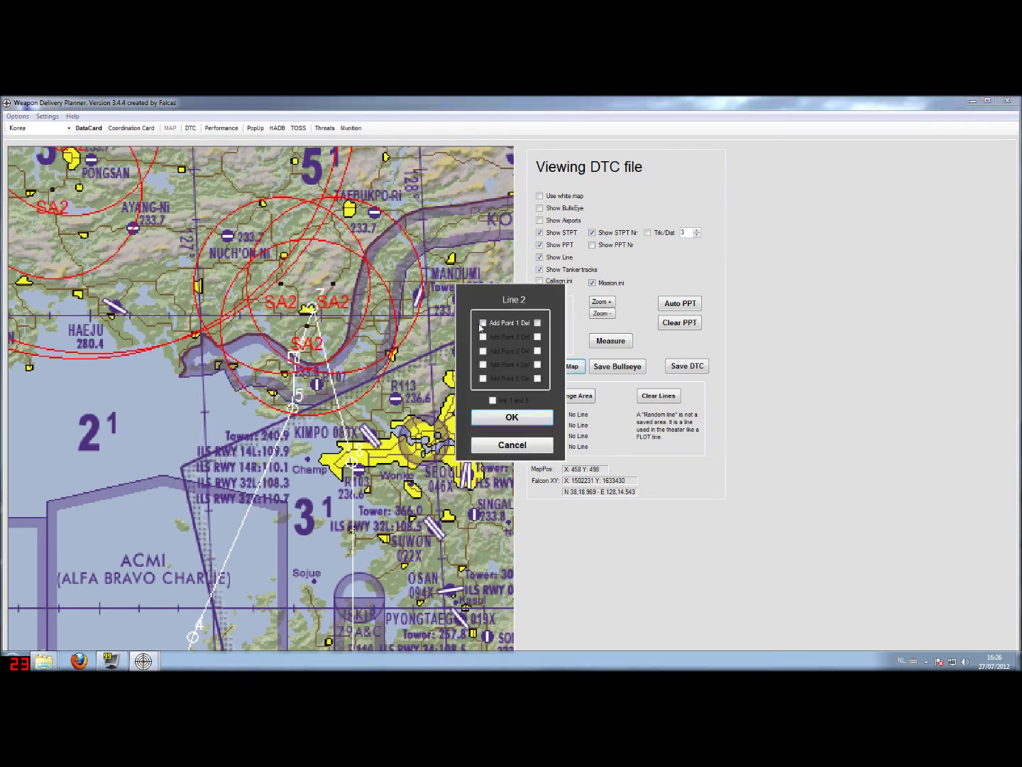
left_click(483, 323)
left_click(500, 419)
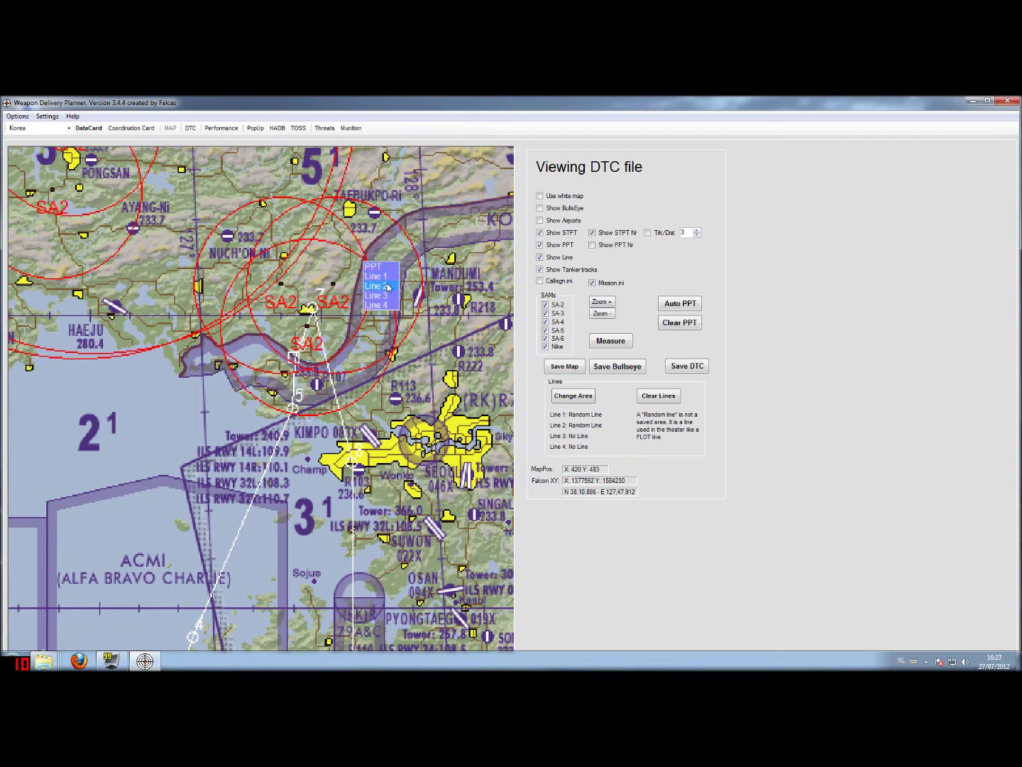
left_click(391, 286)
left_click(482, 337)
left_click(508, 418)
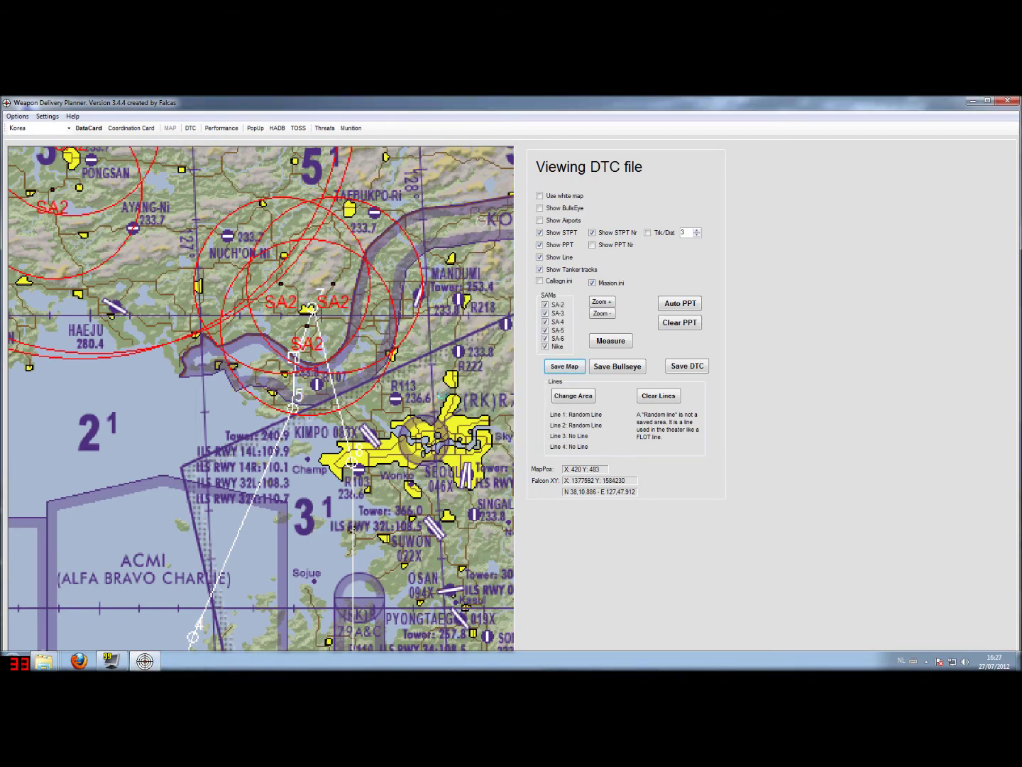
Add points 3 and 4 to Line 2, extending it further west.
right_click(350, 360)
left_click(356, 389)
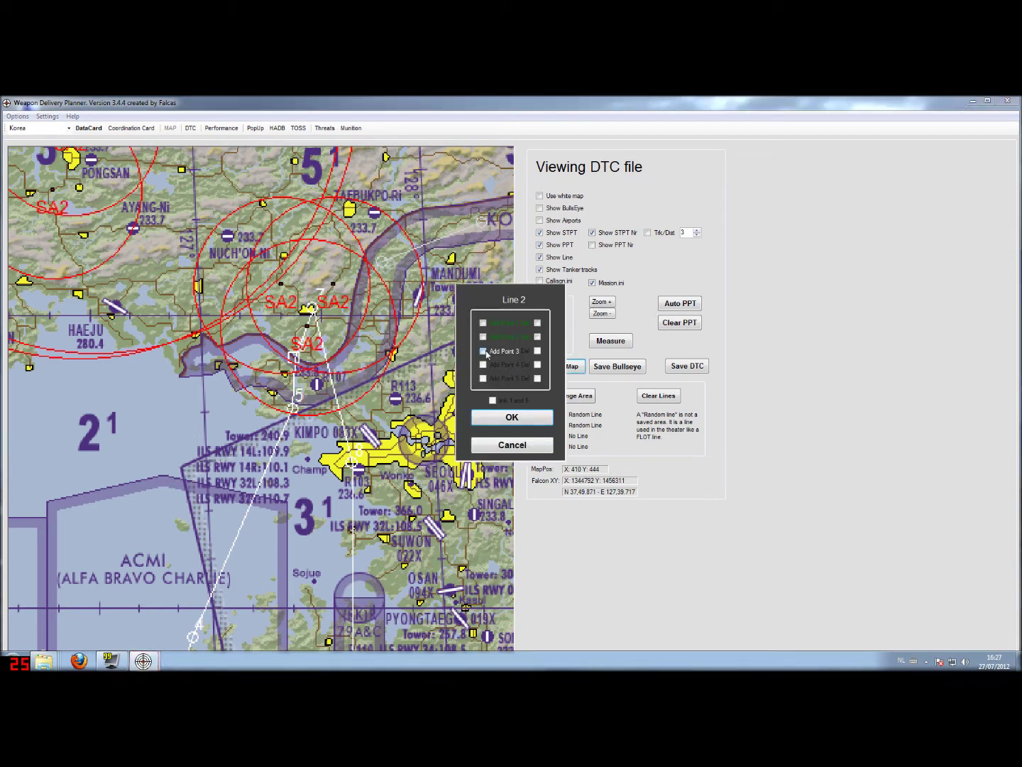
left_click(489, 361)
left_click(508, 418)
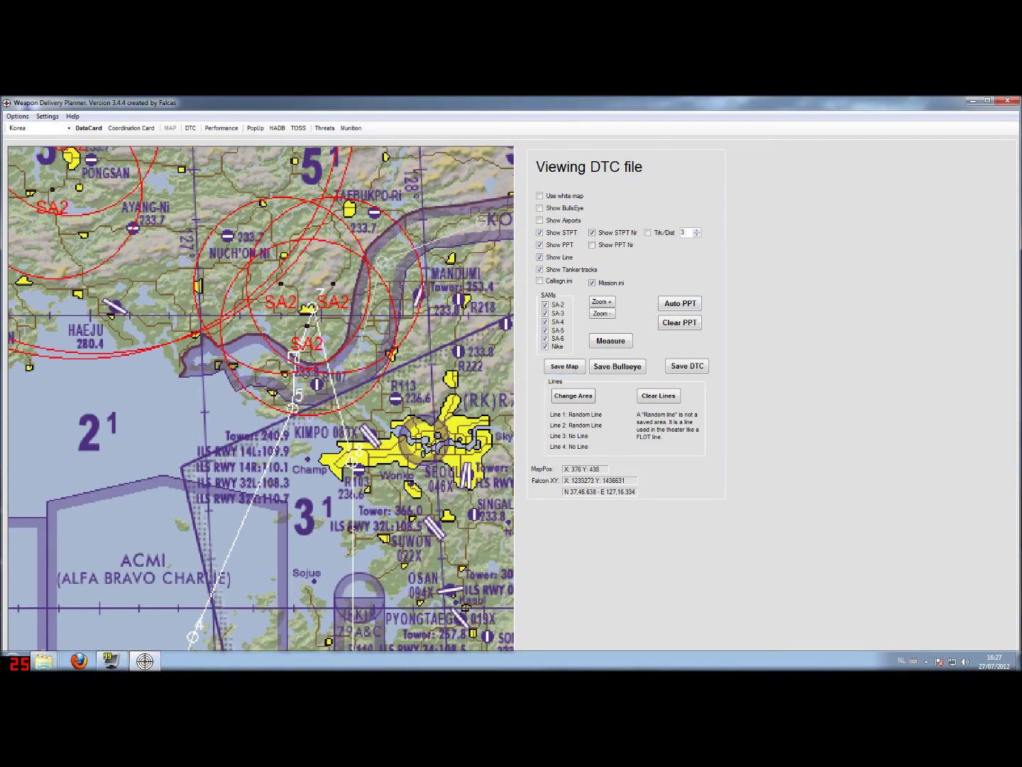
right_click(263, 392)
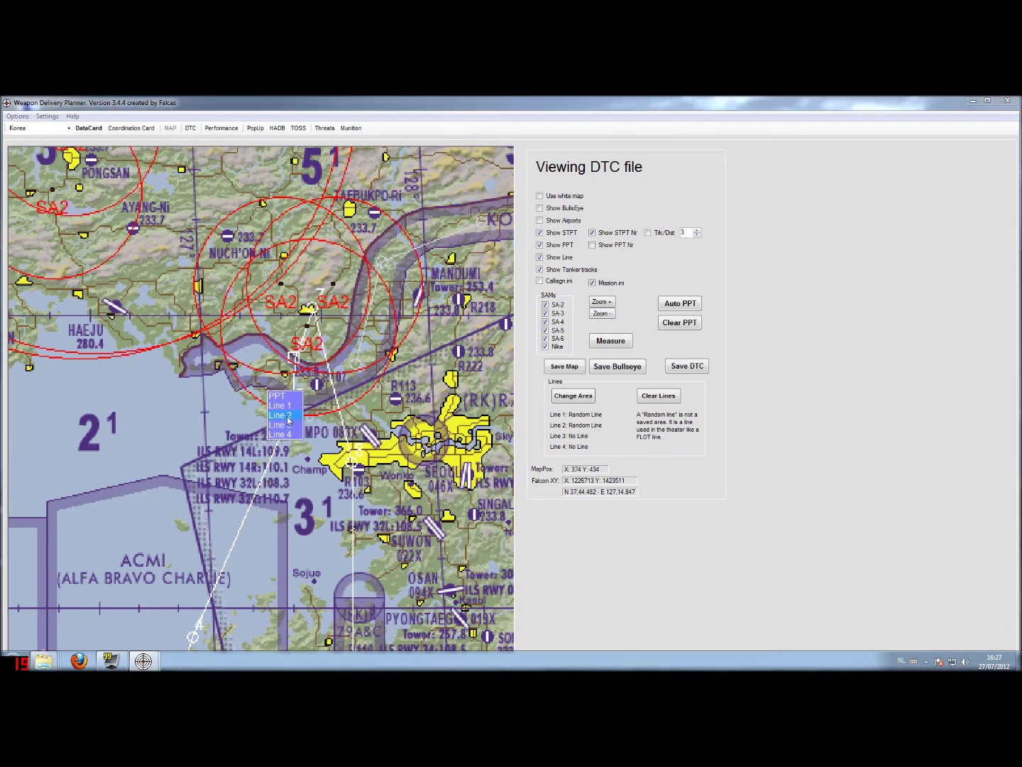
left_click(290, 426)
left_click(483, 364)
left_click(510, 419)
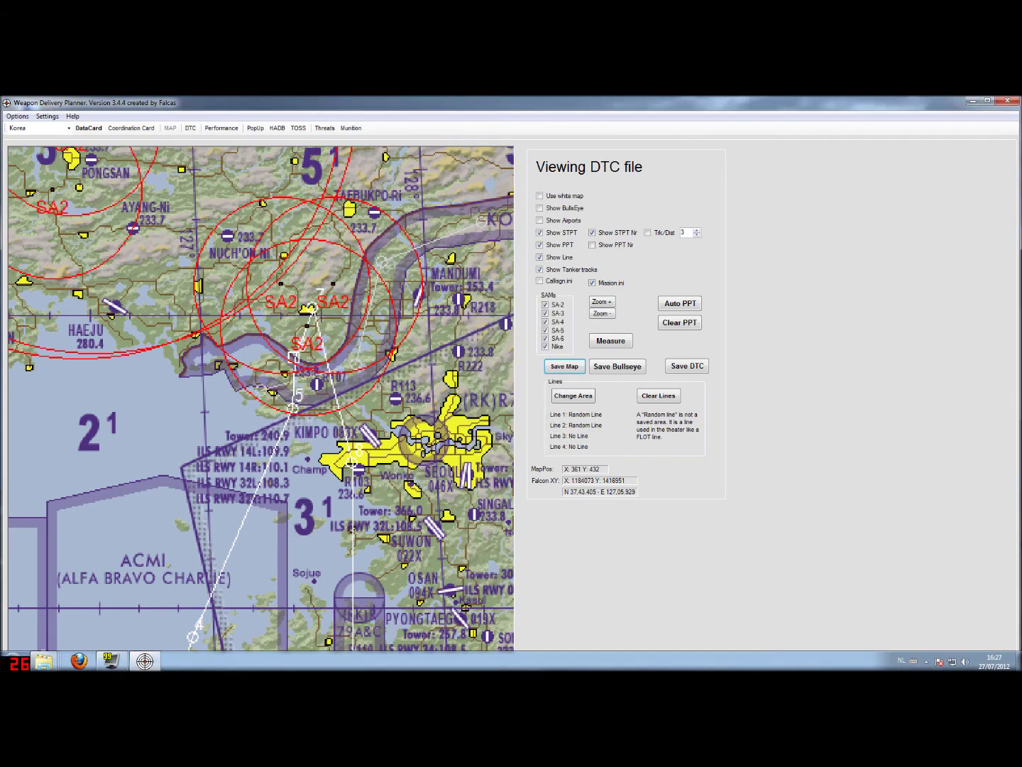
Add point 5 to Line 2 at the far western spot and zoom out.
left_click_drag(235, 426, 426, 362)
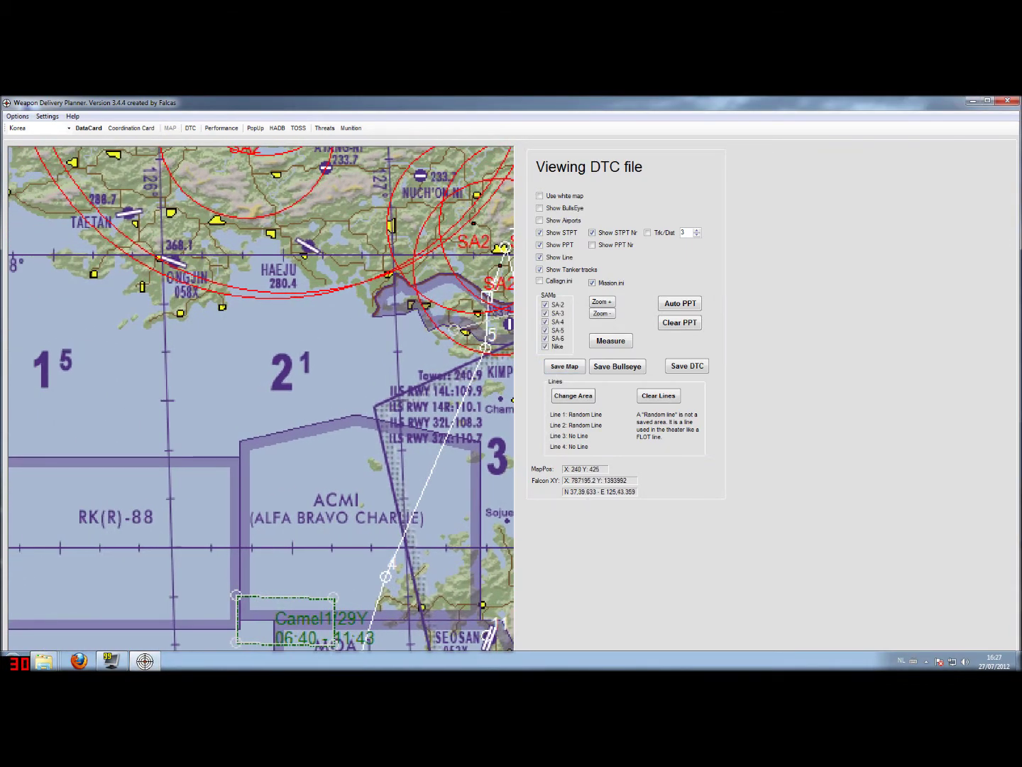
right_click(106, 356)
left_click(123, 385)
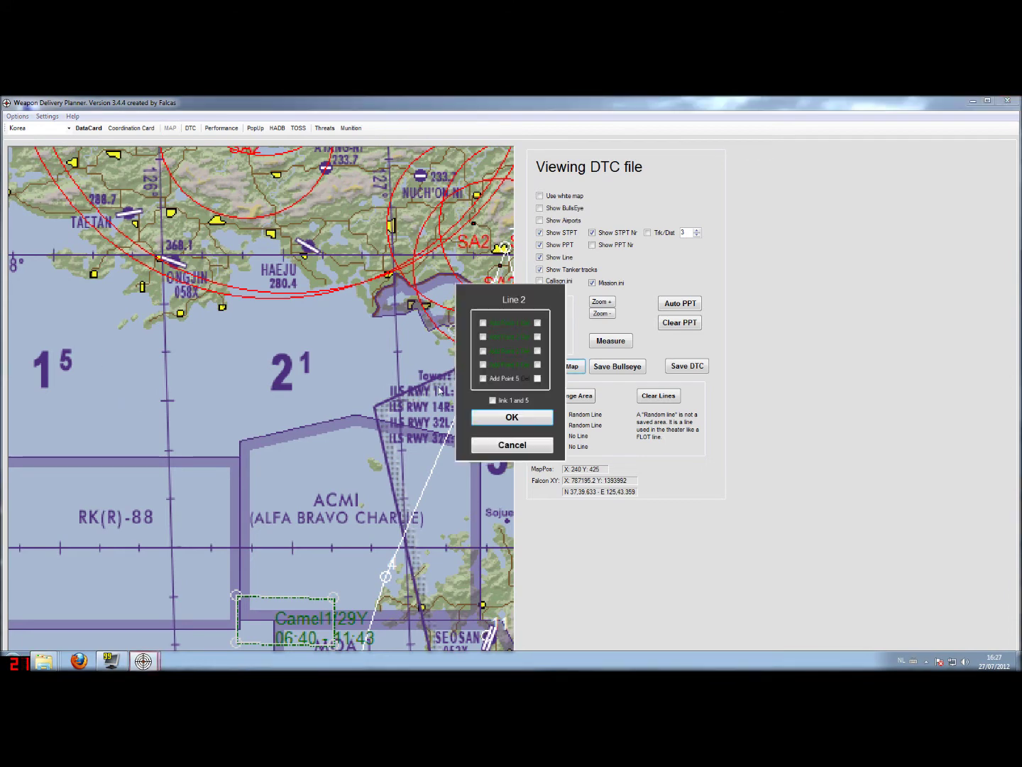
left_click(483, 378)
left_click(511, 416)
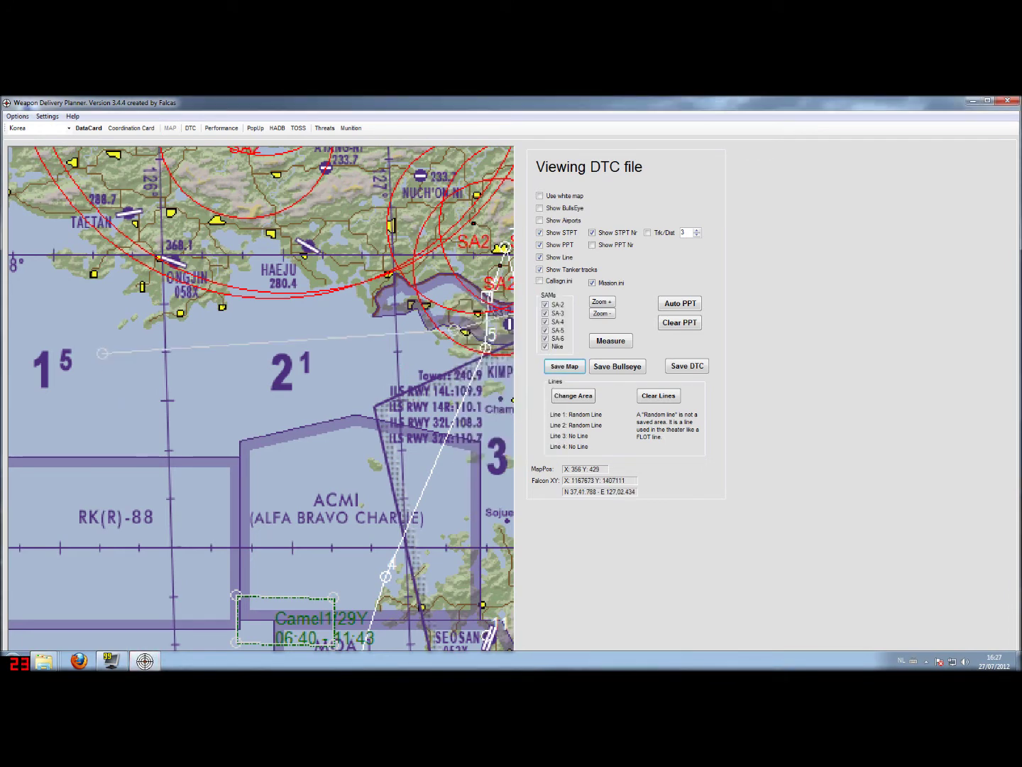
left_click_drag(319, 426, 199, 440)
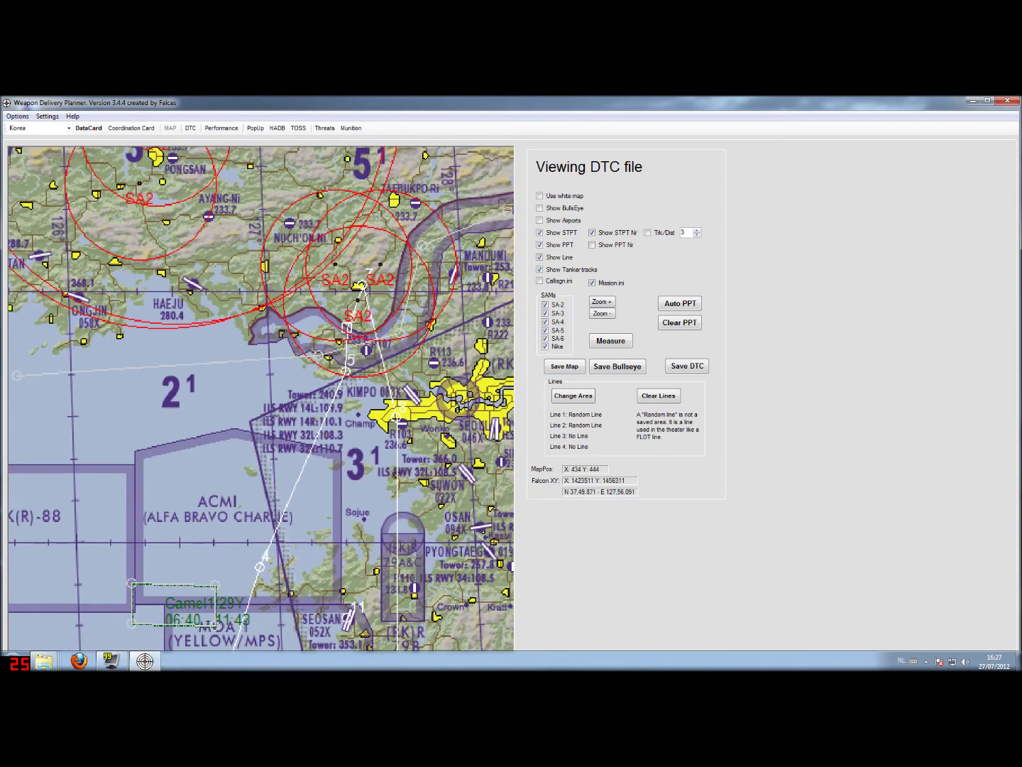
scroll(260, 400, "down", 2)
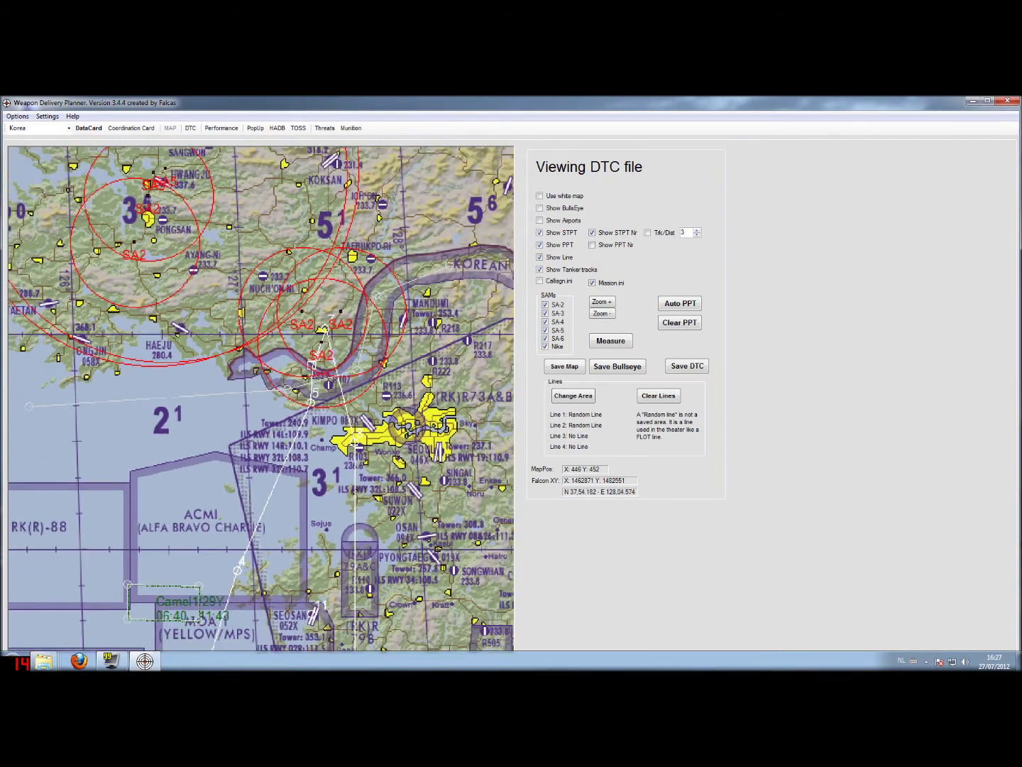
scroll(312, 419, "down", 1)
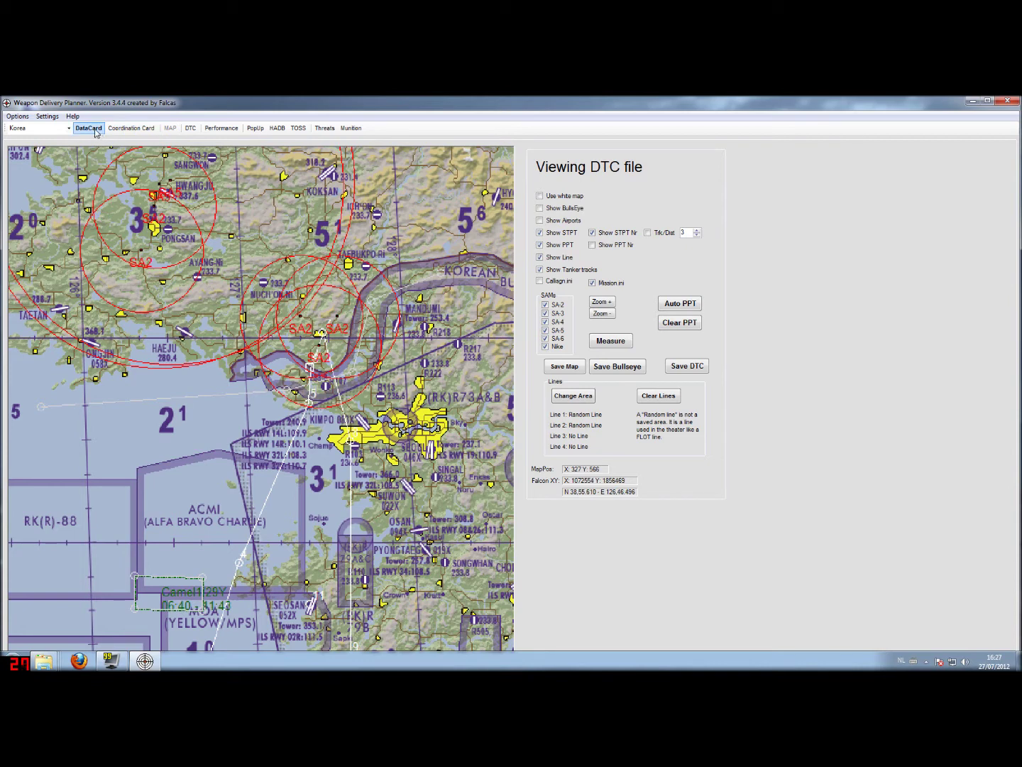
Save the DTC, acknowledge the Falcas.ini and KaesongStrike.ini confirmations, and return to the datacard.
left_click(673, 368)
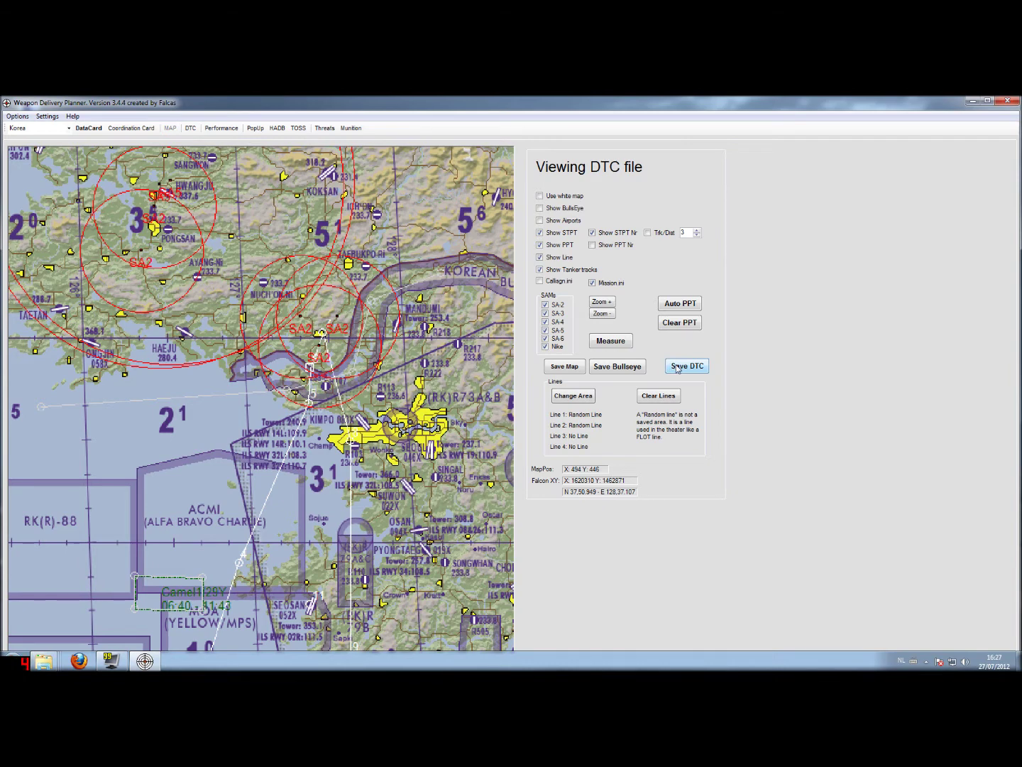
left_click(675, 367)
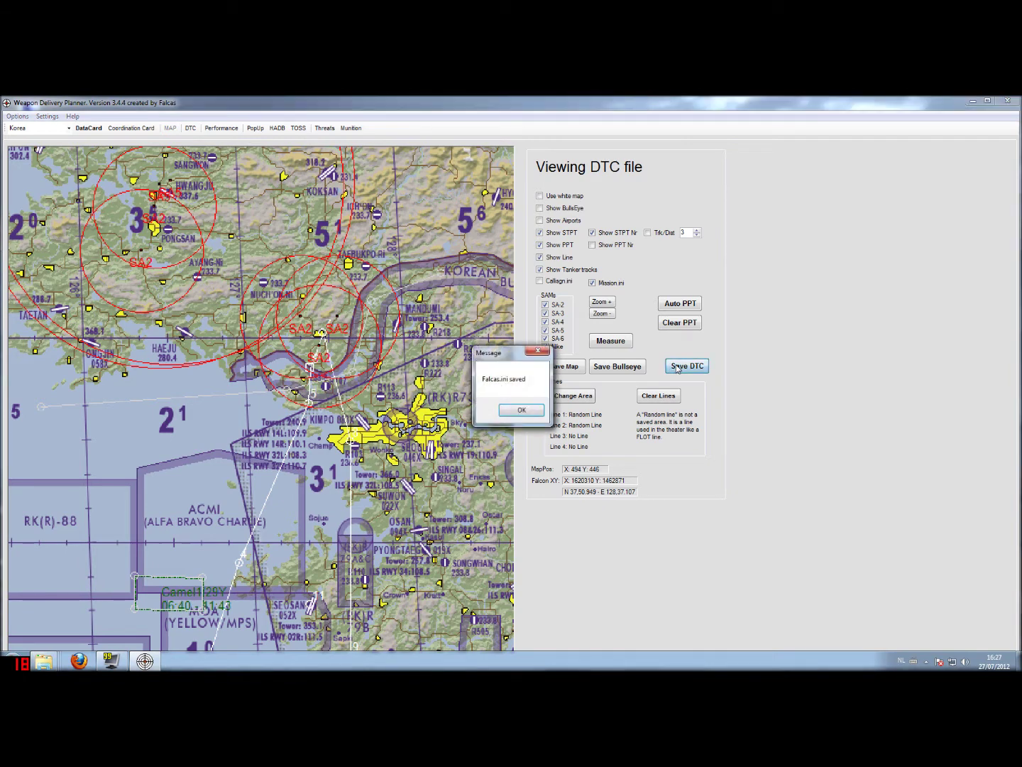
left_click(520, 411)
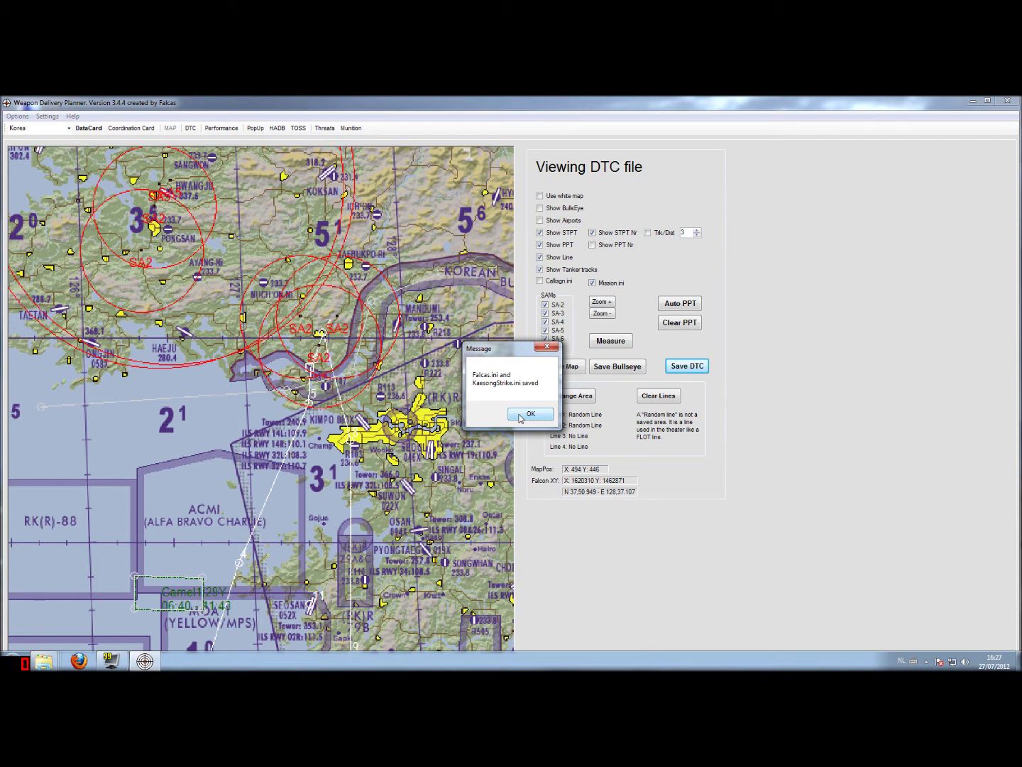
left_click(529, 414)
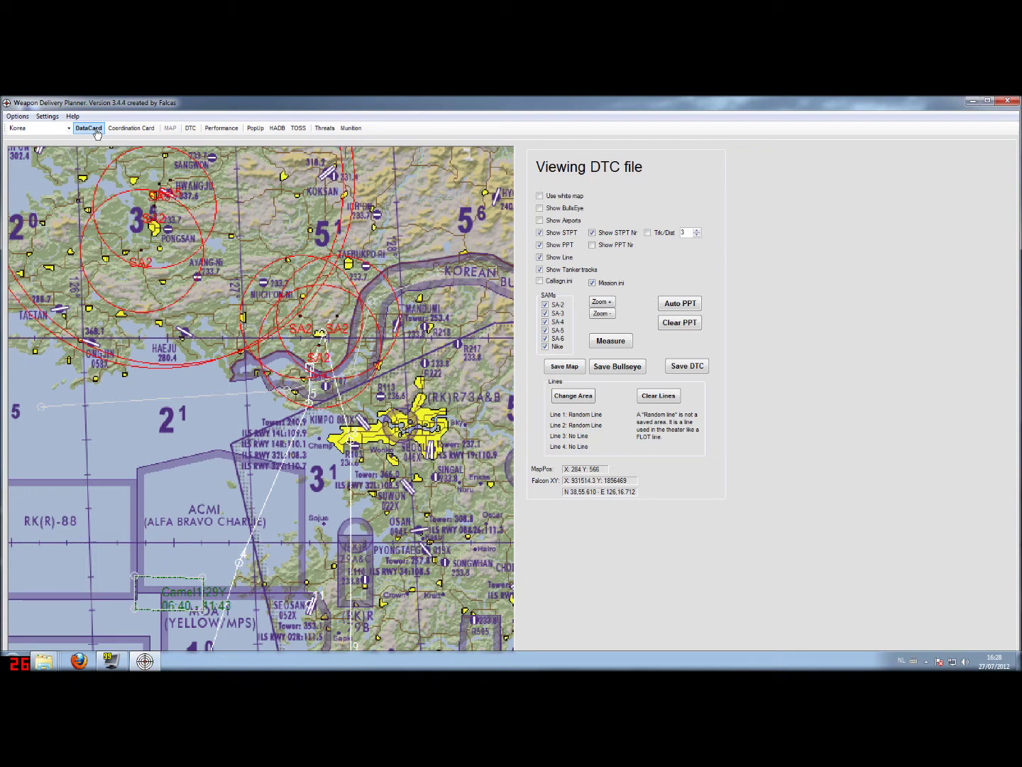
left_click(88, 128)
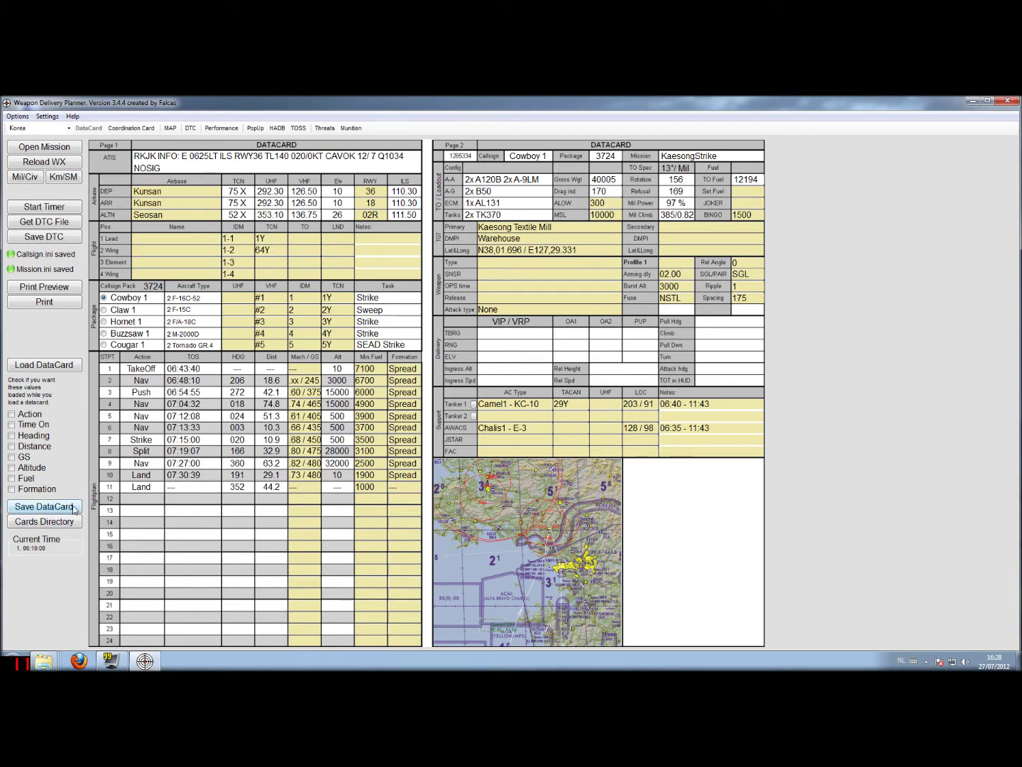
Back up the datacard as Cowboy 1 under KaesongStrike package 3724 and dismiss the confirmation.
left_click(44, 507)
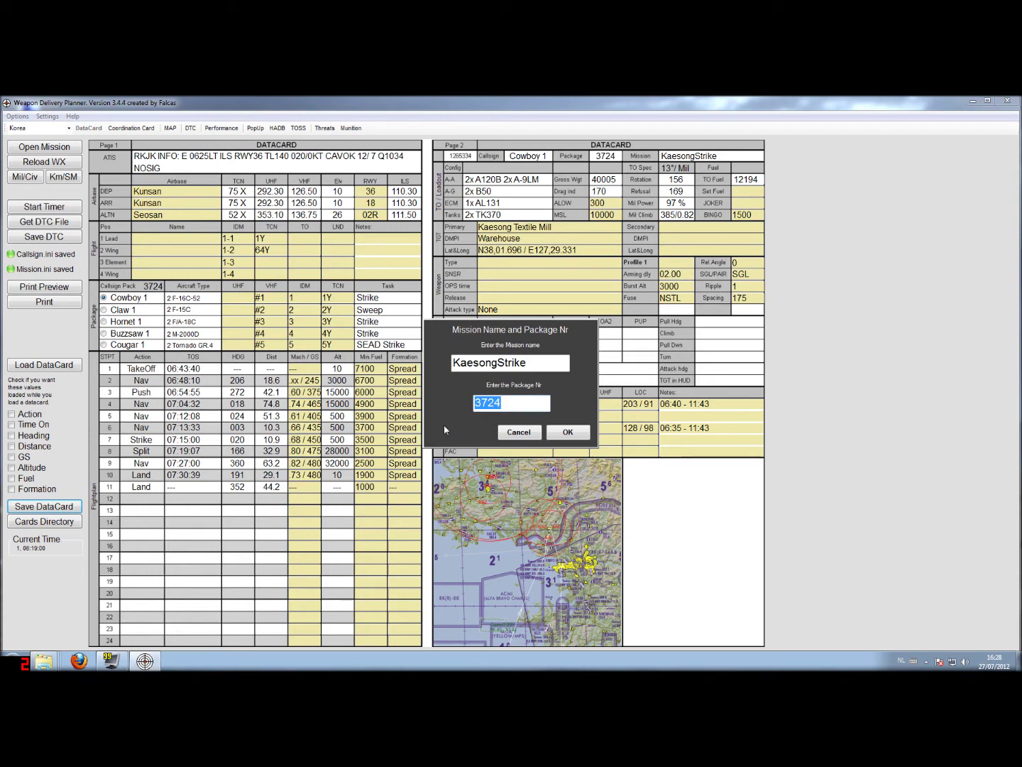
left_click(570, 432)
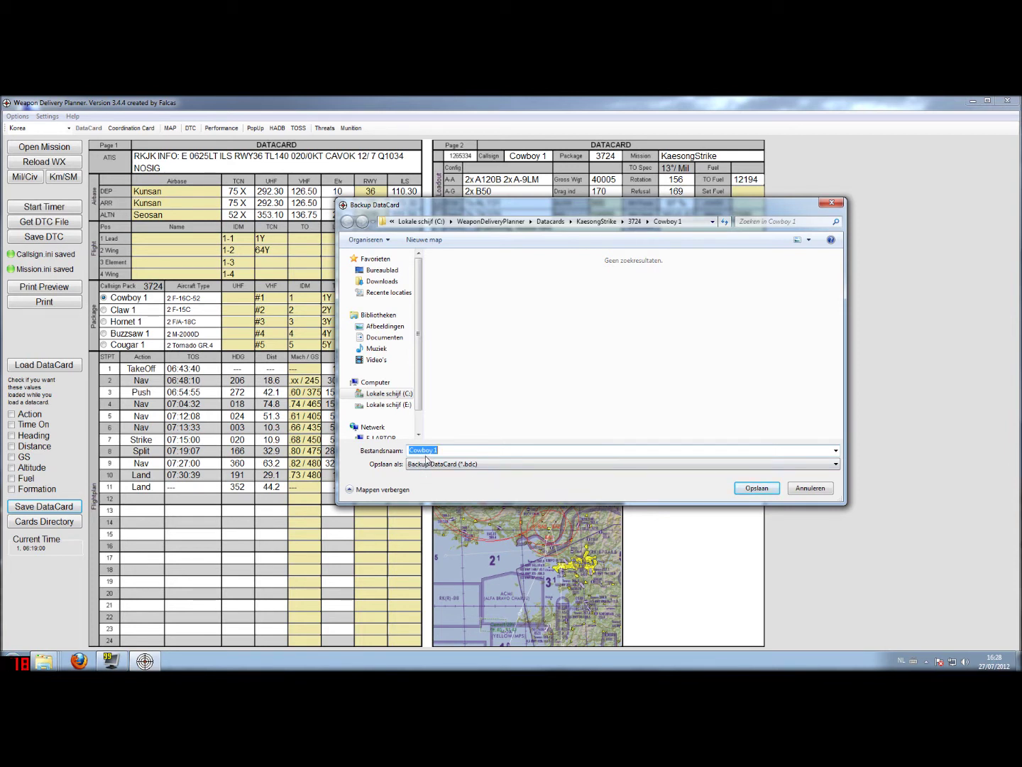
left_click(758, 489)
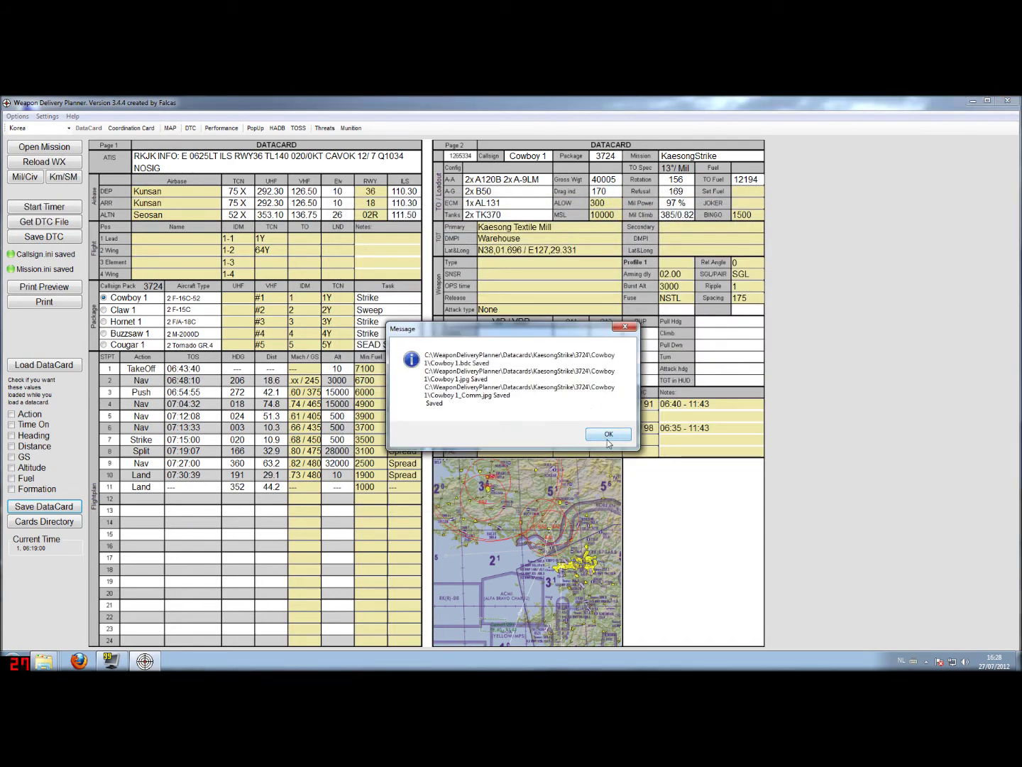
left_click(607, 435)
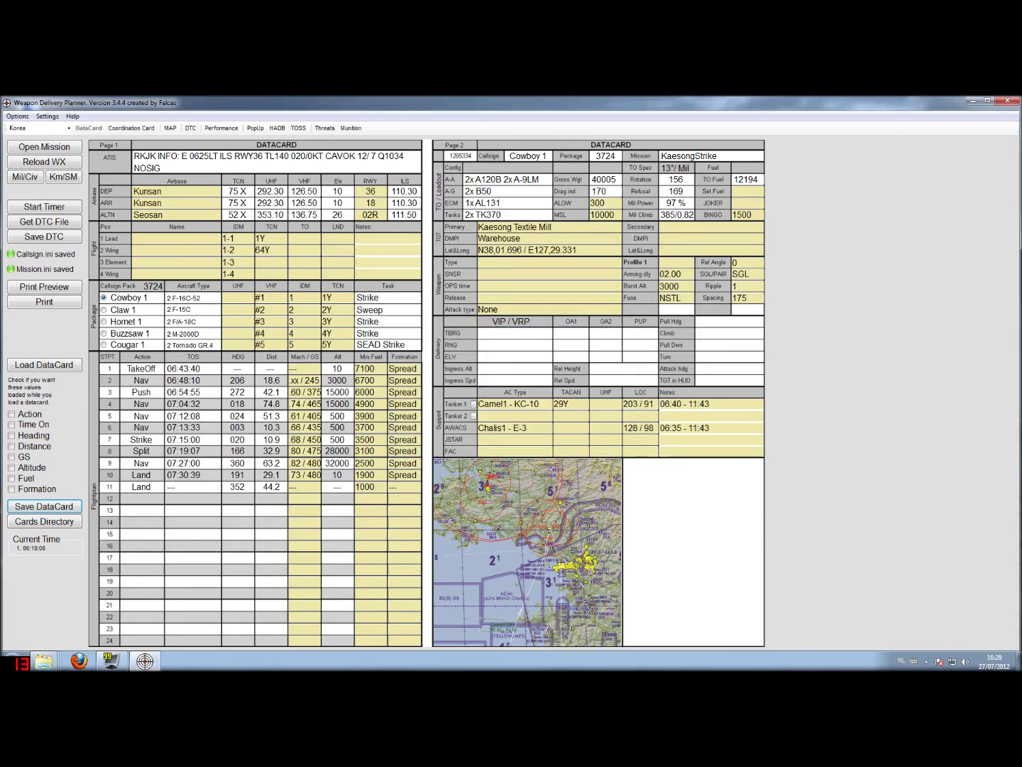
Open the Cards directory, check the Cowboy 1.bdc details, and open Cowboy 1.jpg.
left_click(76, 524)
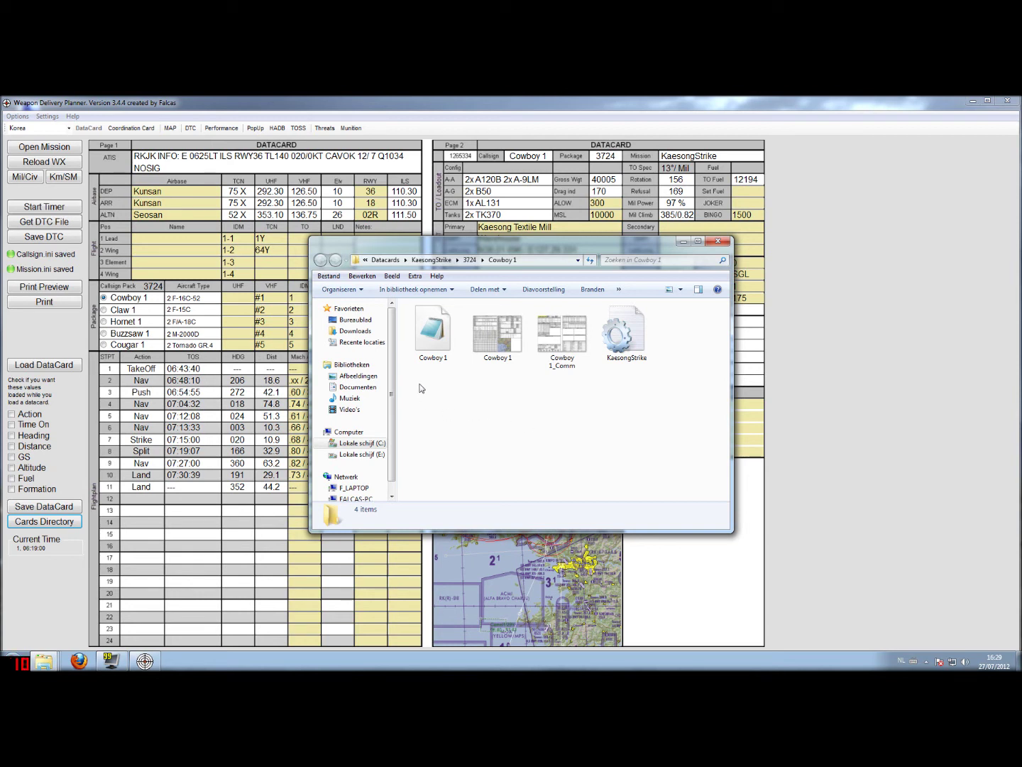
left_click(433, 343)
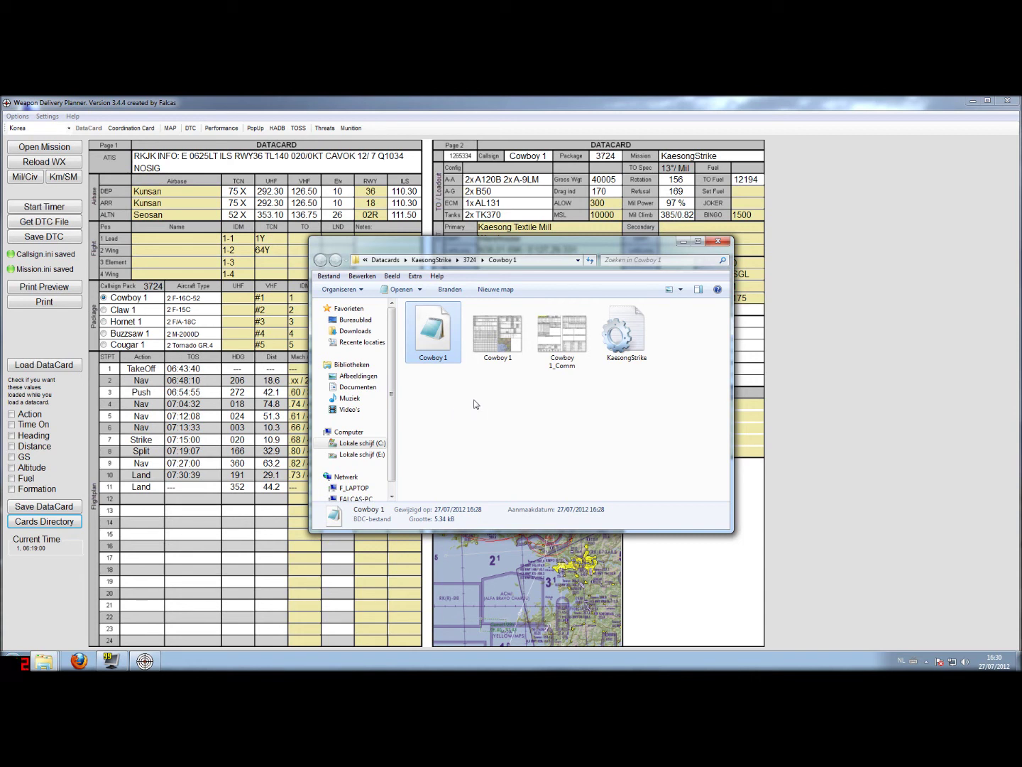
left_click(494, 414)
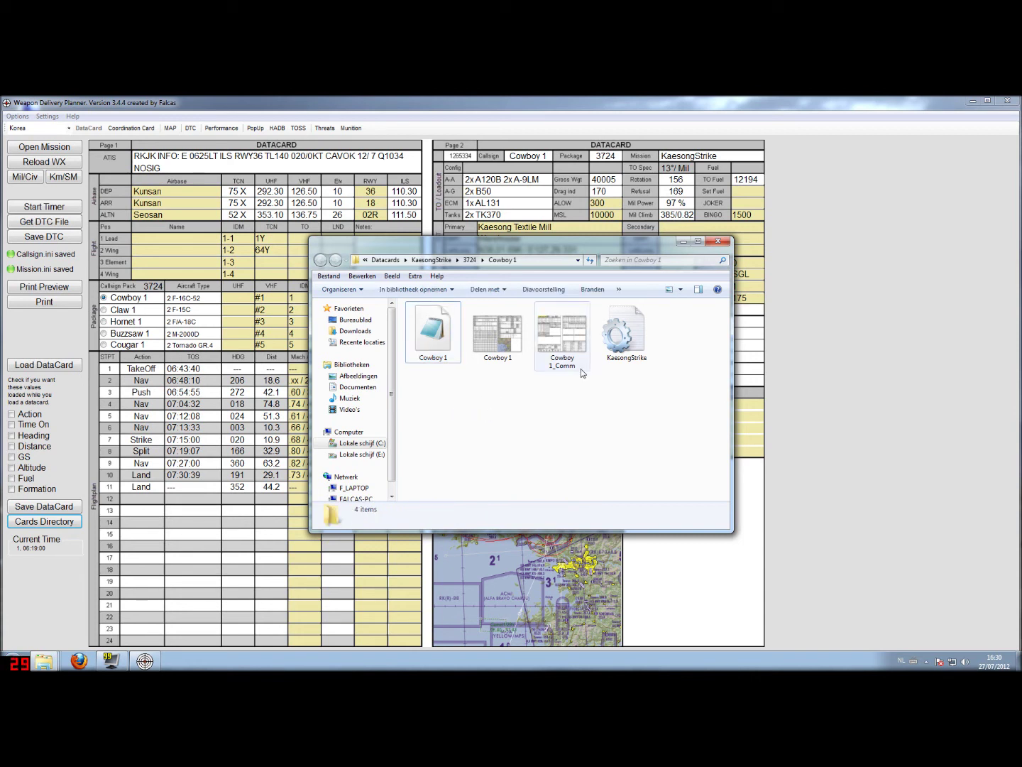
double_click(502, 335)
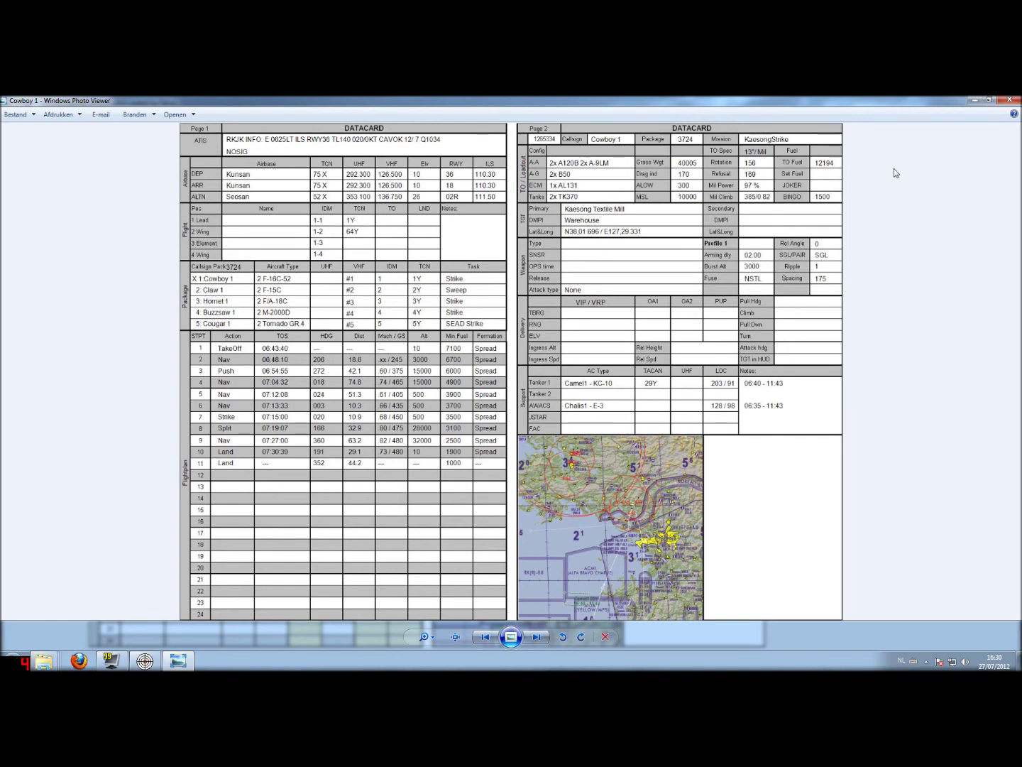
left_click(1007, 102)
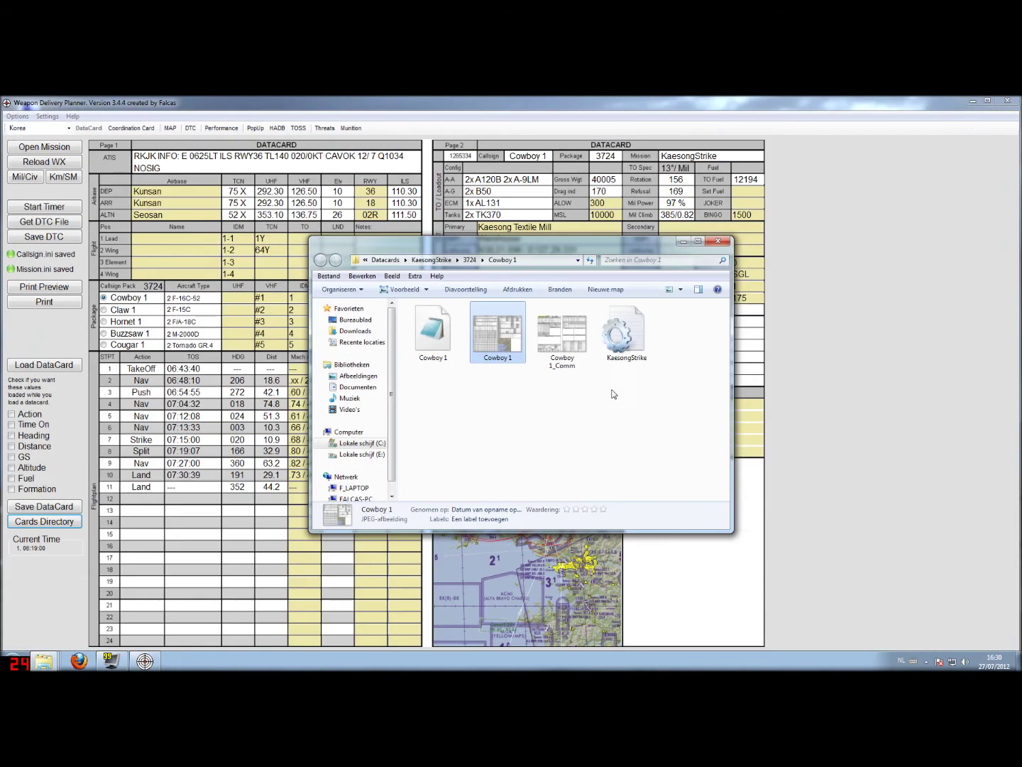
double_click(561, 332)
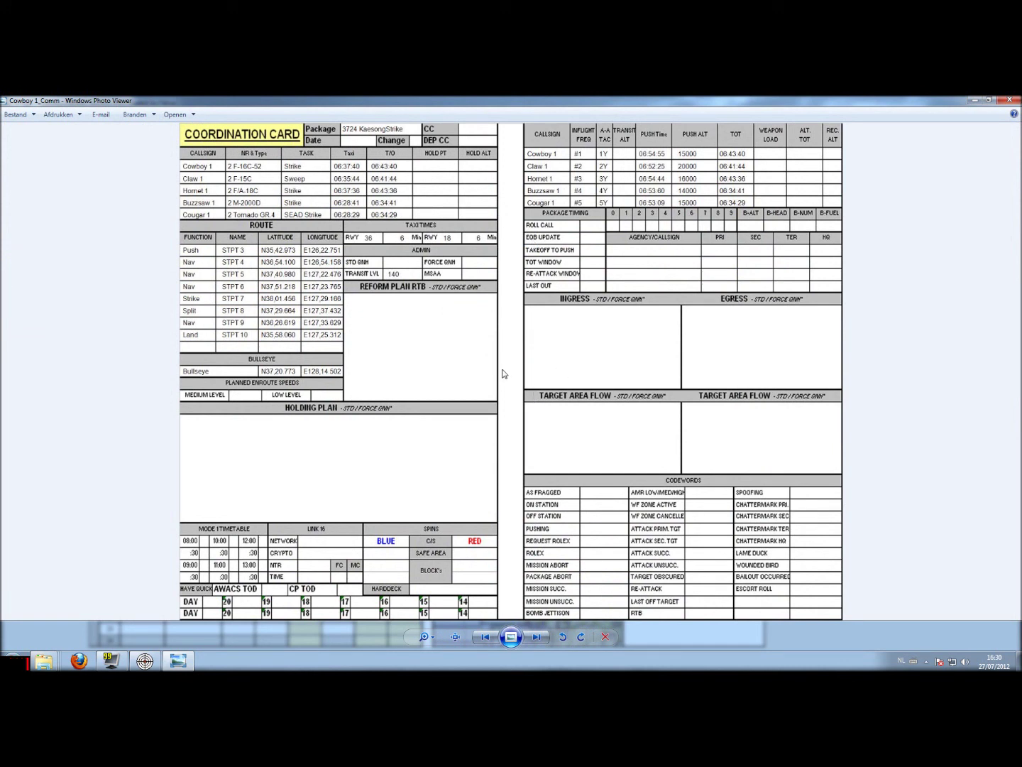
left_click(1010, 101)
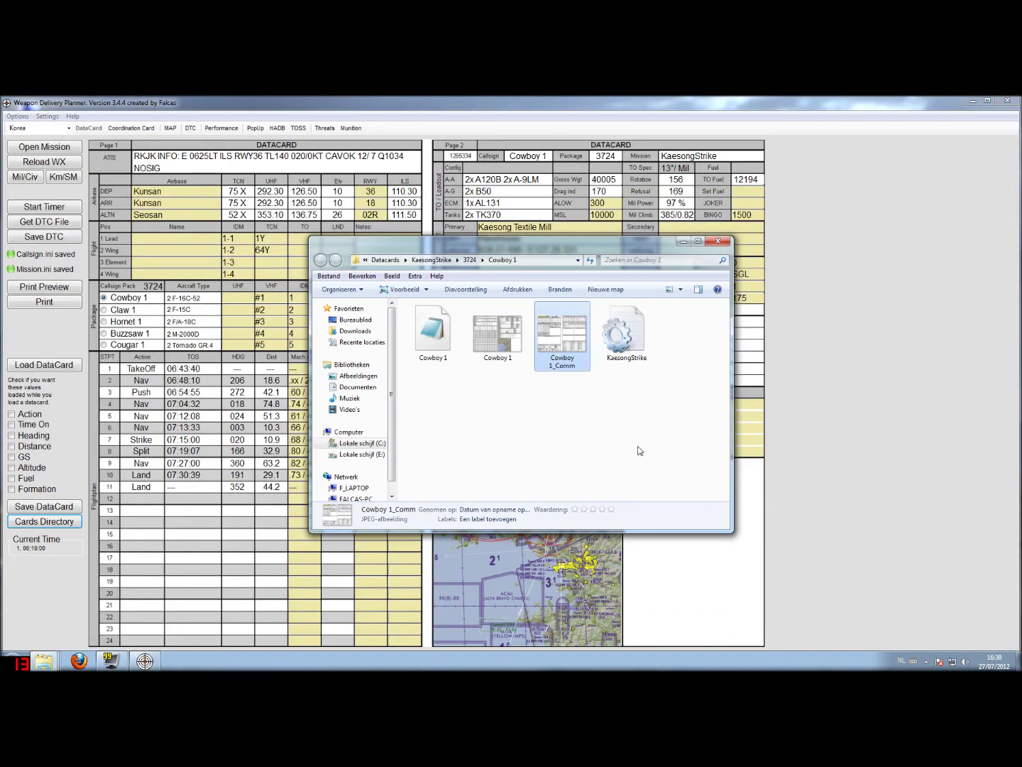
Compress Cowboy 1.jpg, Cowboy 1_Comm.jpg and the KaesongStrike file into Cowboy 1.rar.
left_click(632, 346)
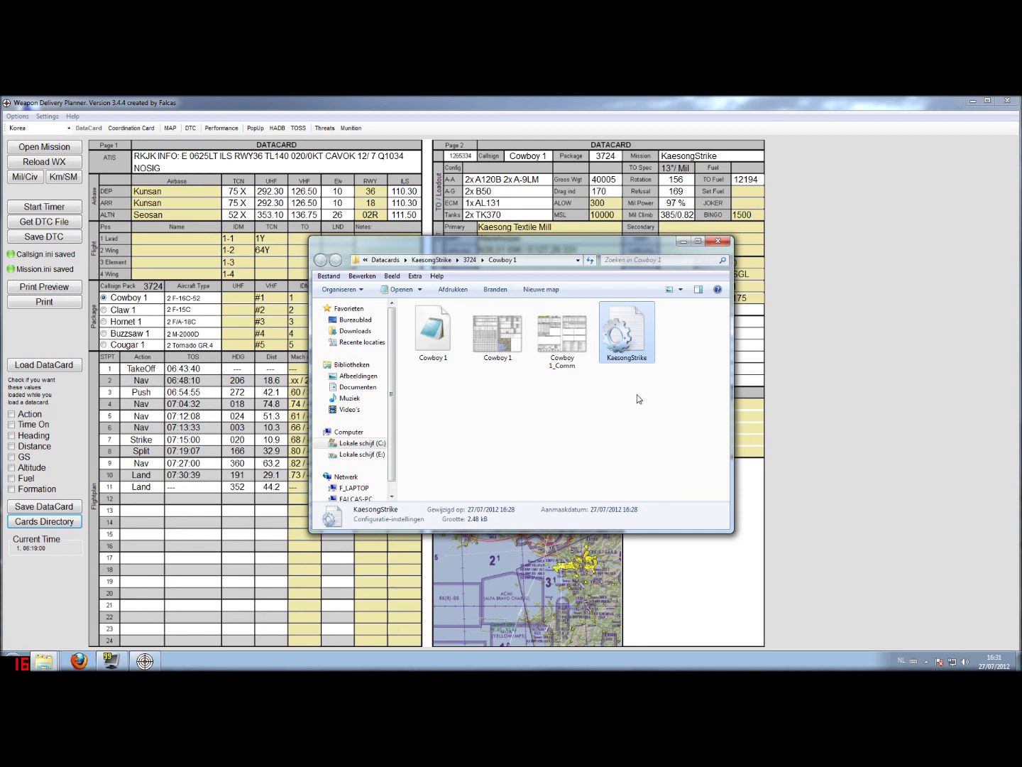
left_click(615, 408)
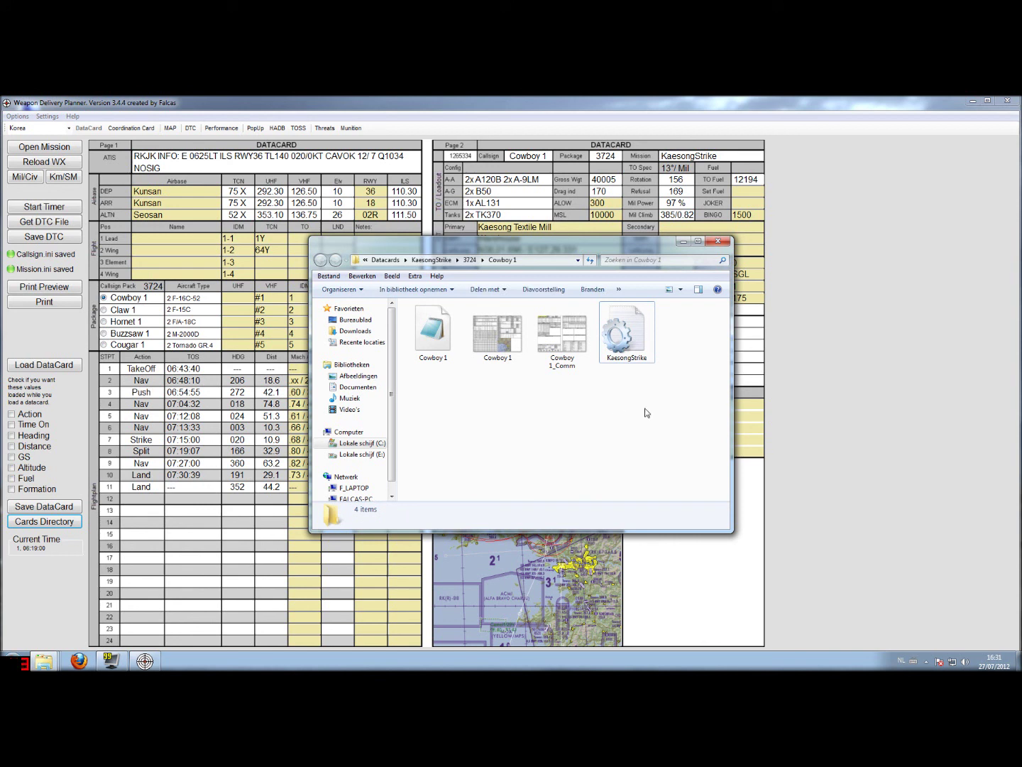
left_click_drag(646, 379, 498, 334)
right_click(506, 333)
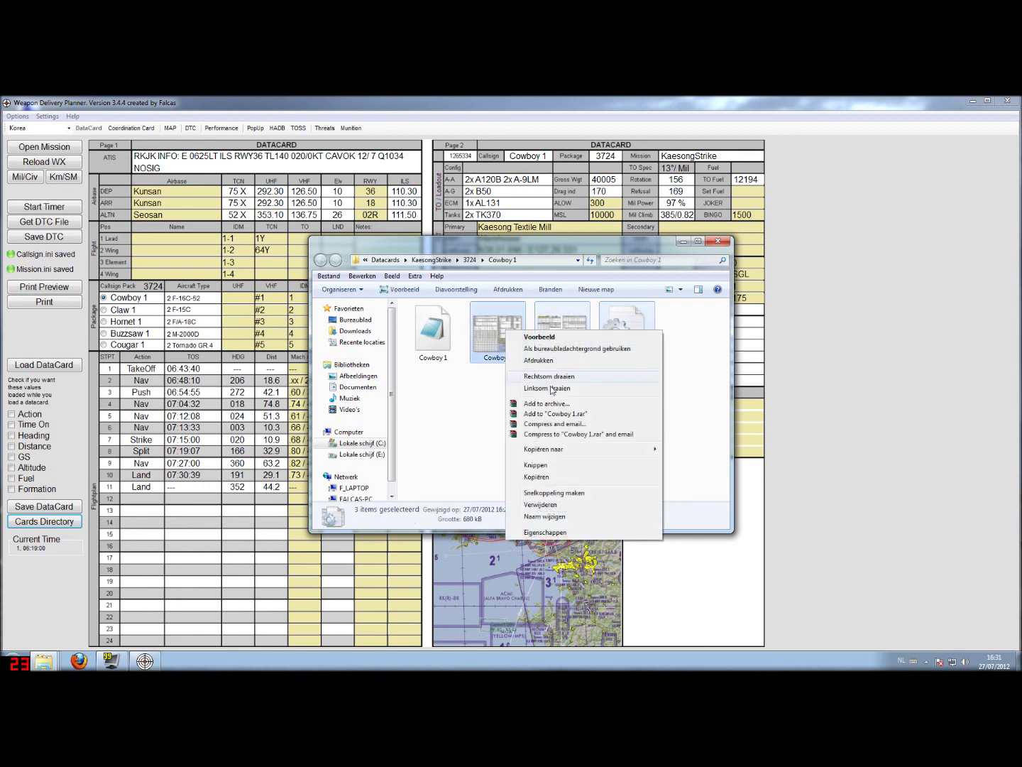
left_click(562, 413)
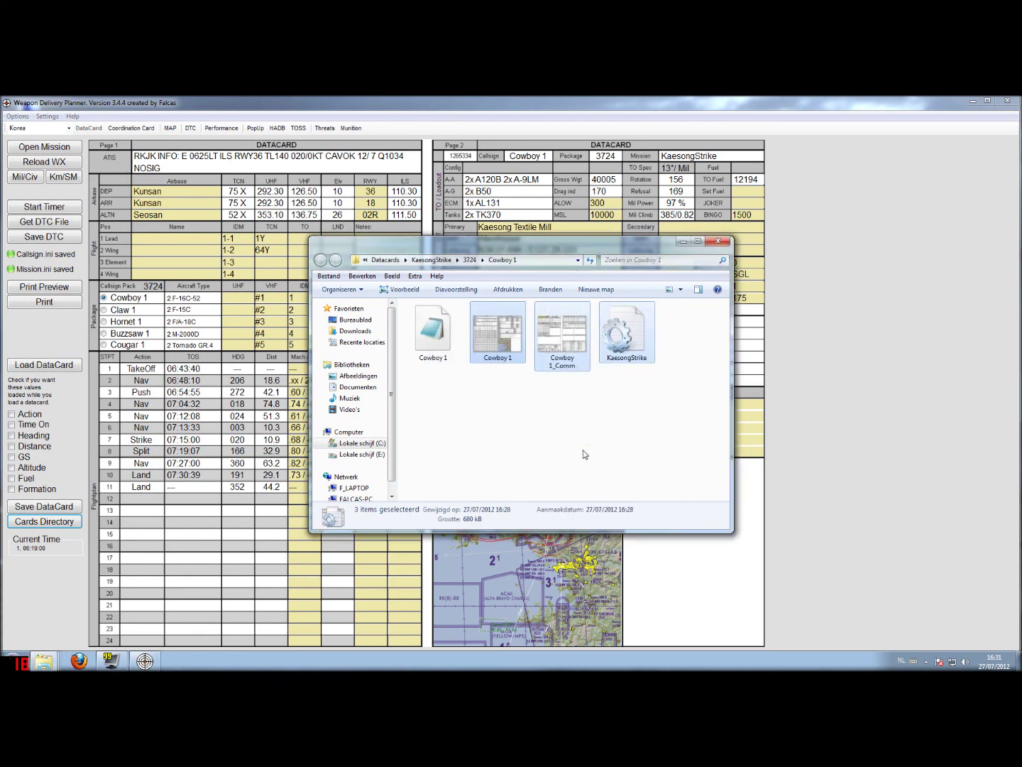